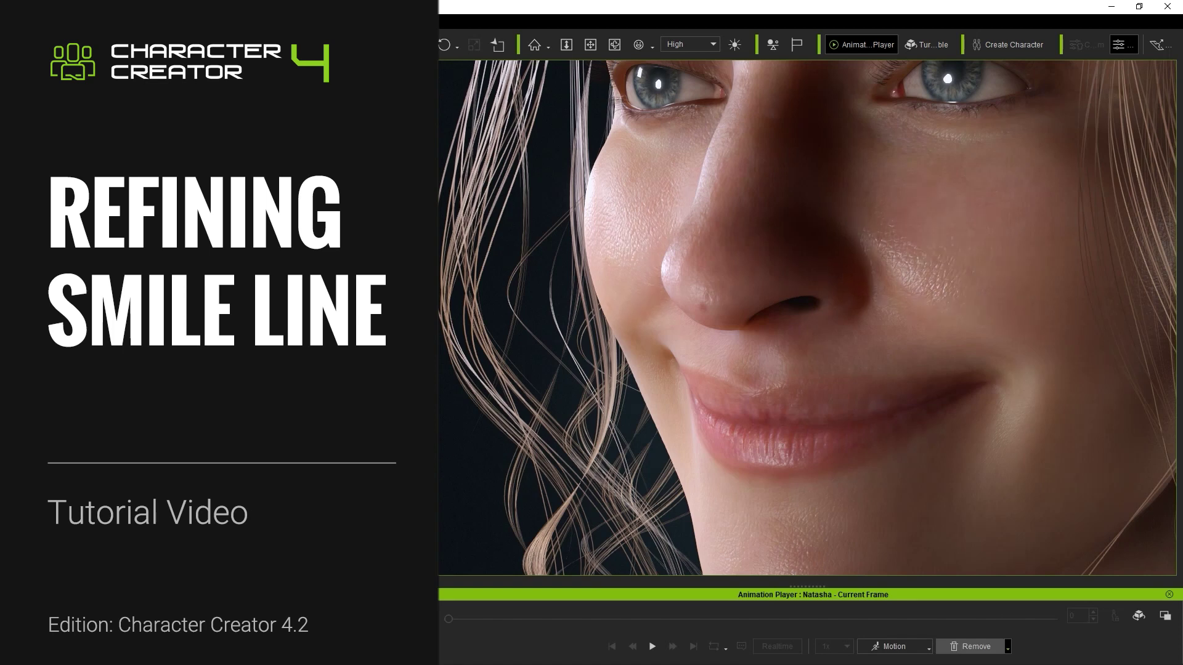
drag(260, 170, 321, 171)
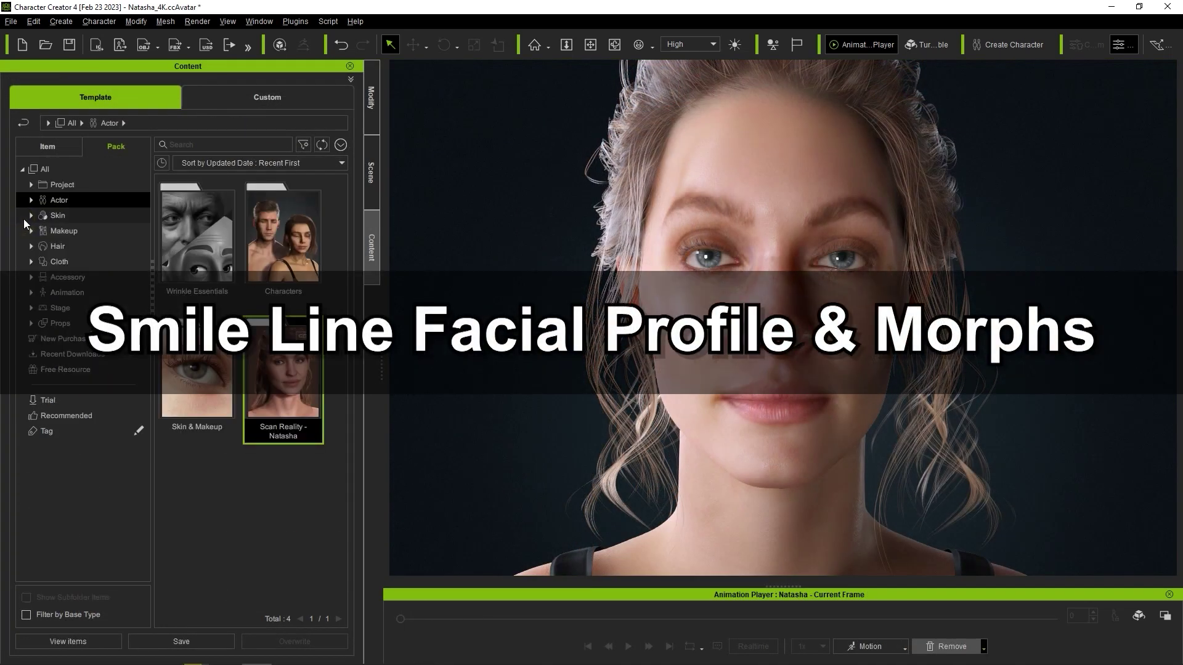
Apply the CC4 Extended facial profile from the Characters pack to the character, keeping all expression options enabled.
double_click(317, 250)
click(41, 333)
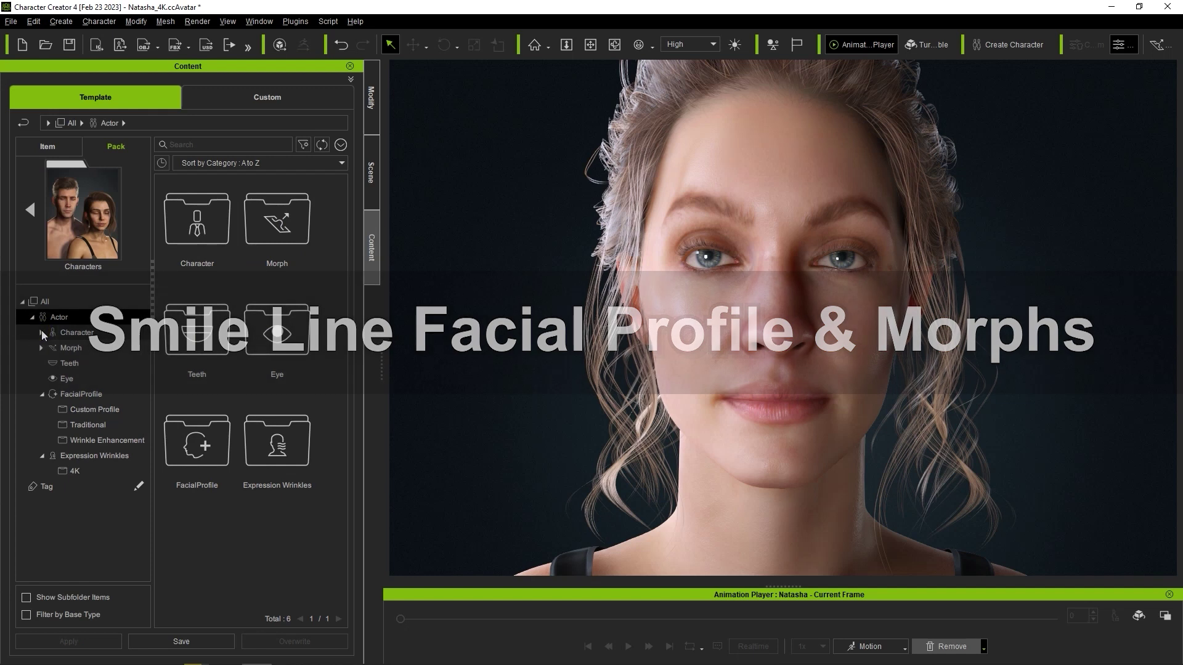
click(80, 394)
click(313, 302)
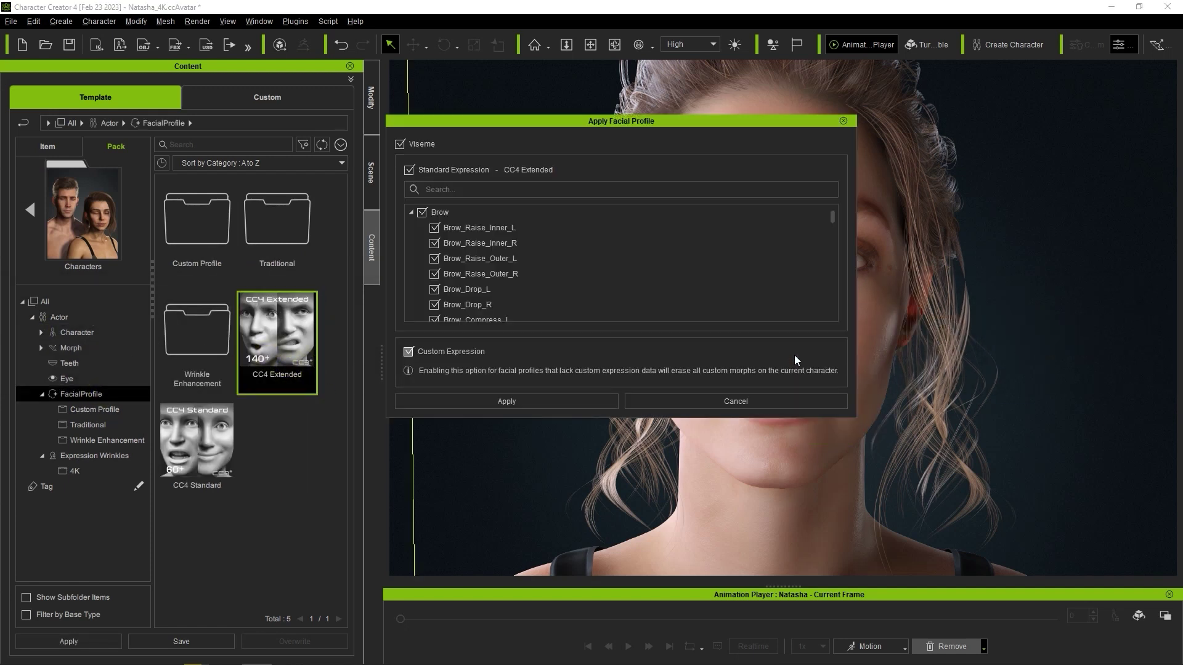
click(555, 406)
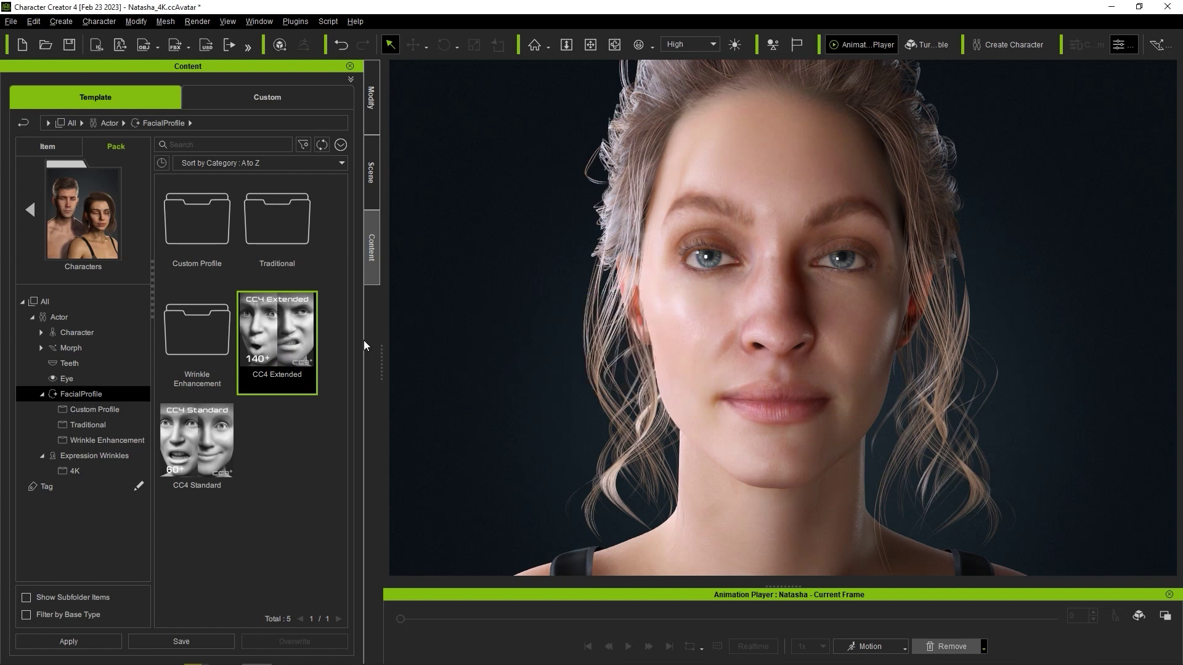
Open the Facial Profile Editor for the character and start editing its expressions.
click(372, 105)
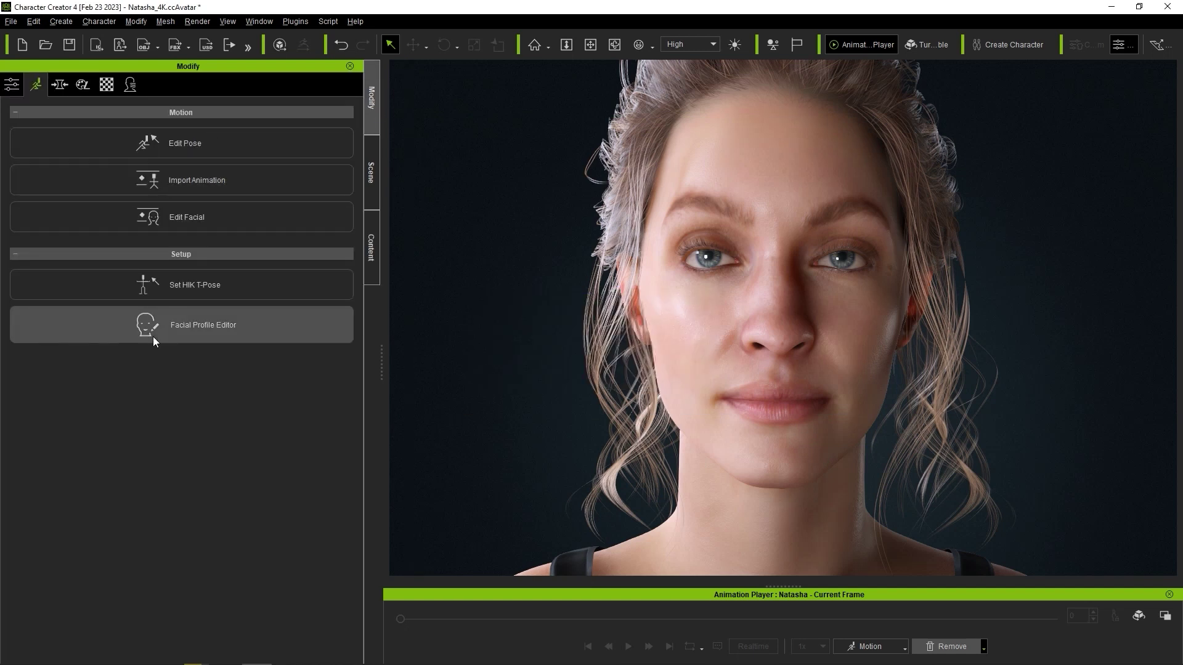
click(238, 333)
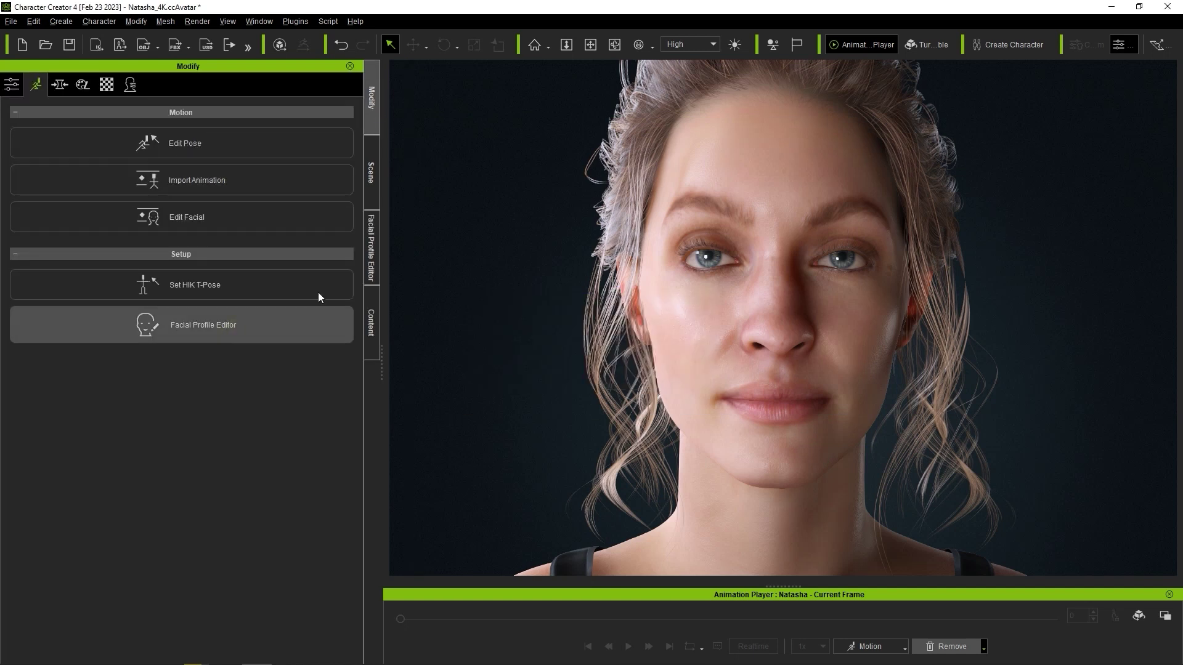
click(372, 259)
click(203, 99)
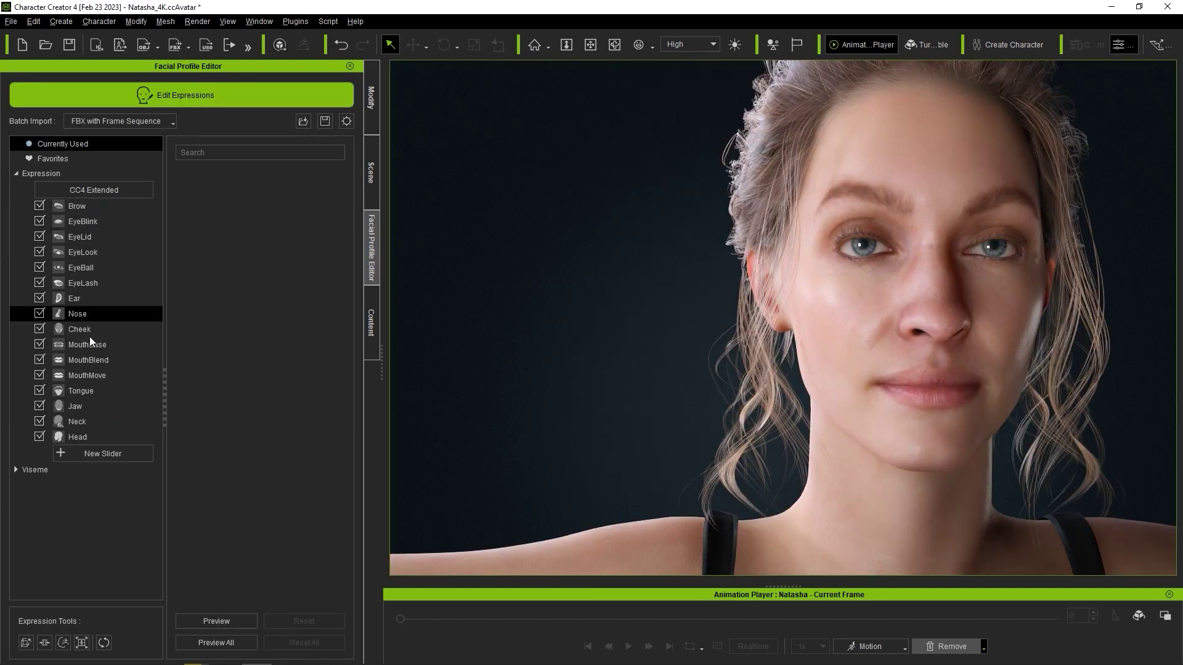
Set the MouthBase expressions Mouth_Smile_L and Mouth_Smile_R to 100 to give the character a full smile.
click(87, 344)
middle_drag(761, 330, 826, 316)
scroll(666, 317, up, 4)
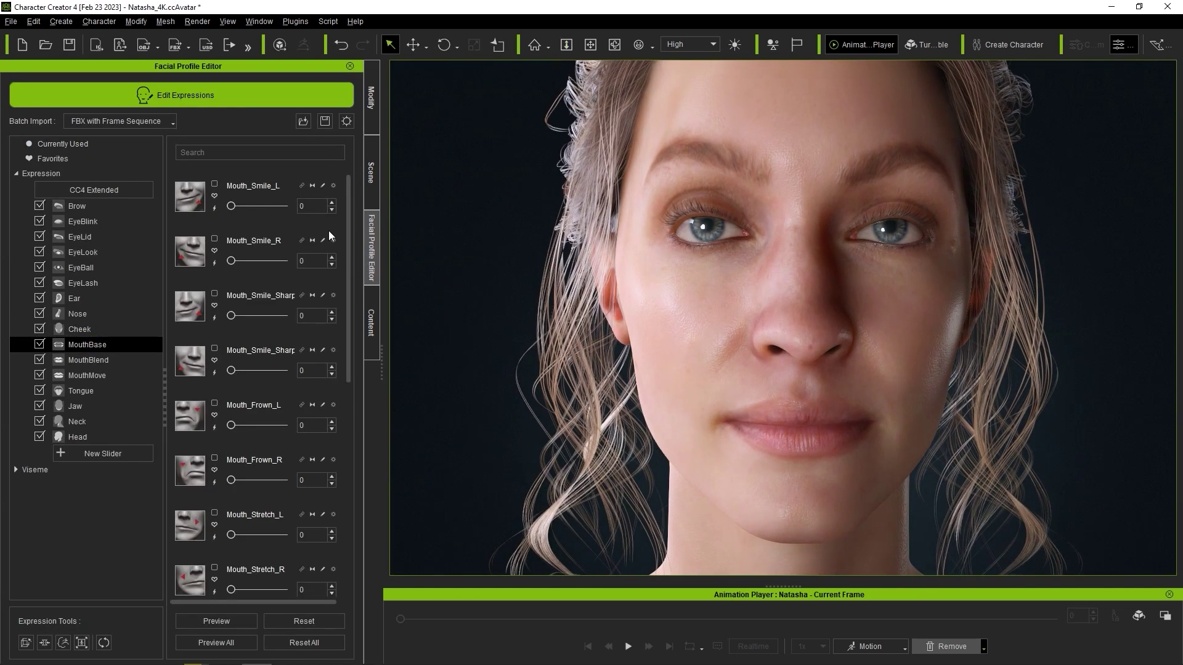
drag(231, 206, 305, 206)
drag(231, 261, 341, 264)
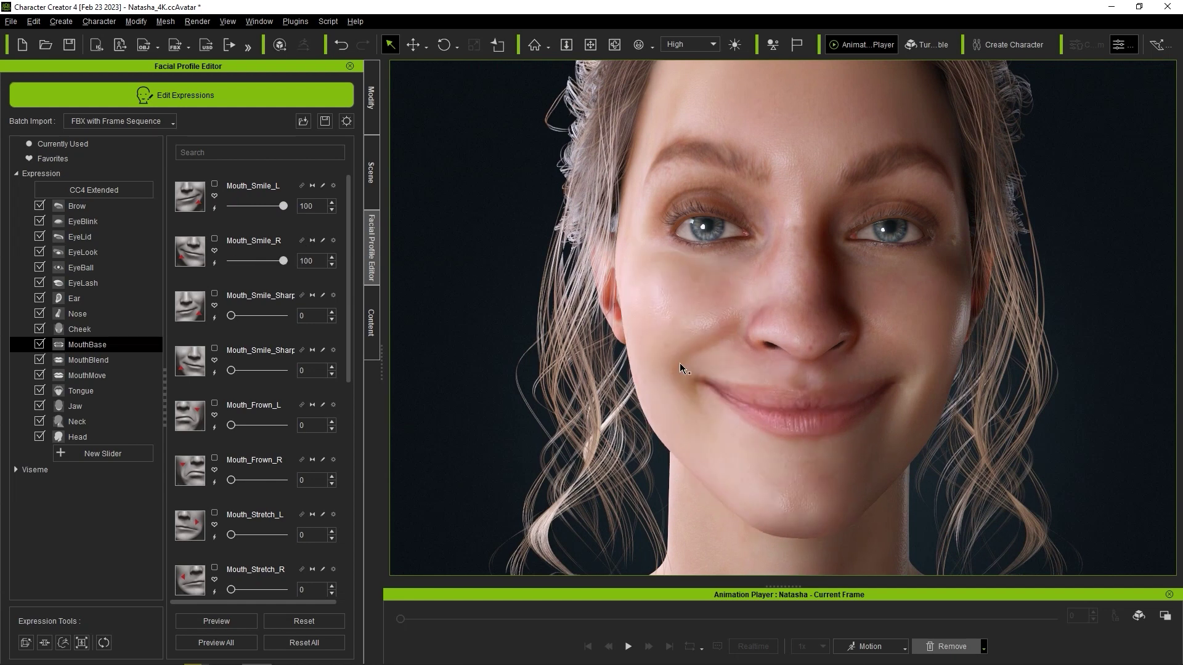
right_drag(798, 434, 754, 403)
key(z)
drag(692, 353, 658, 322)
key(q)
Apply the realistic 02_Shallow_Varied expression wrinkles from the Wrinkle Essentials pack to the face.
click(373, 317)
click(28, 209)
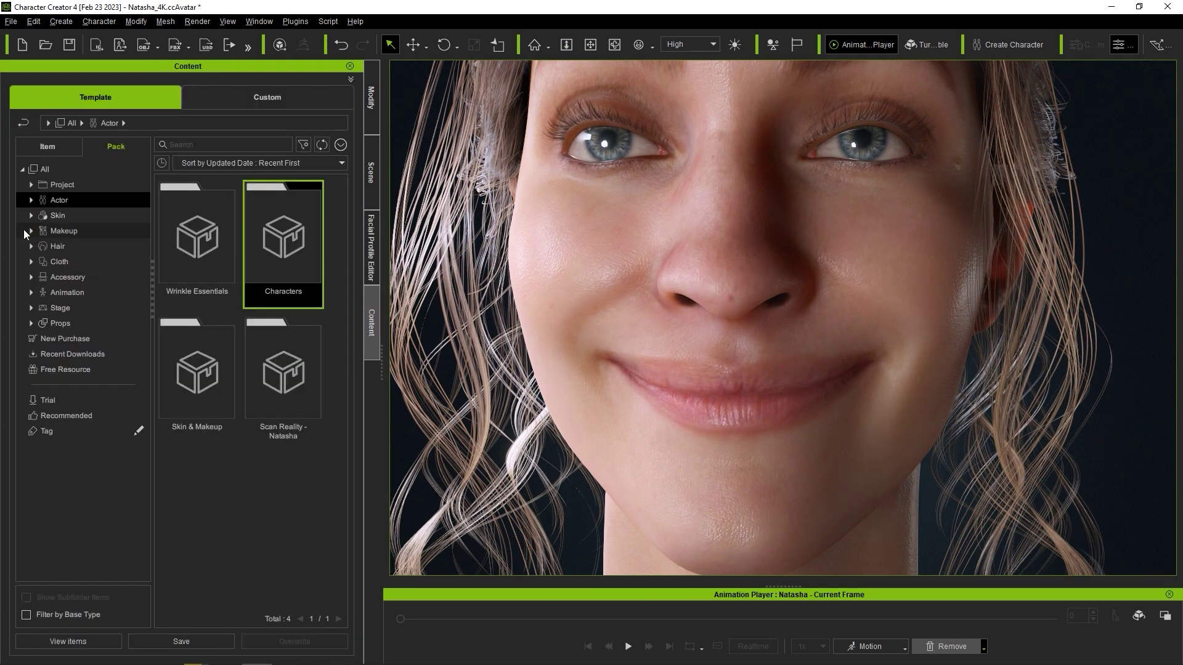
double_click(197, 228)
click(92, 378)
drag(224, 309, 671, 288)
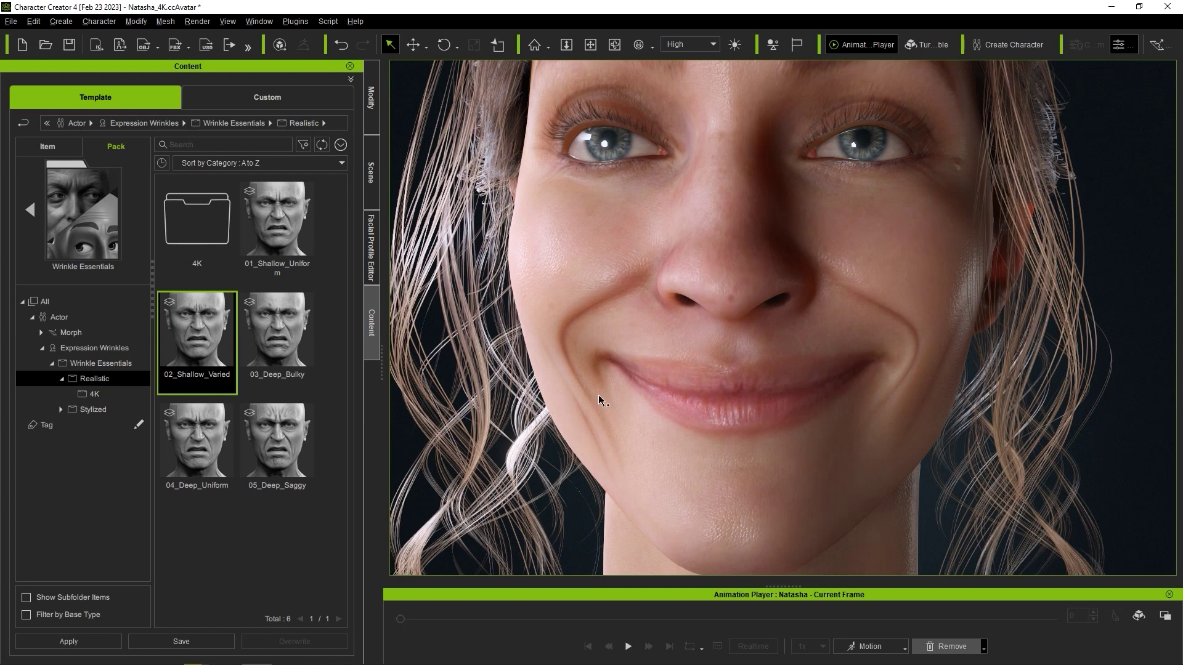
alt+drag(606, 347, 535, 338)
alt+right_drag(536, 339, 652, 298)
alt+drag(652, 298, 621, 286)
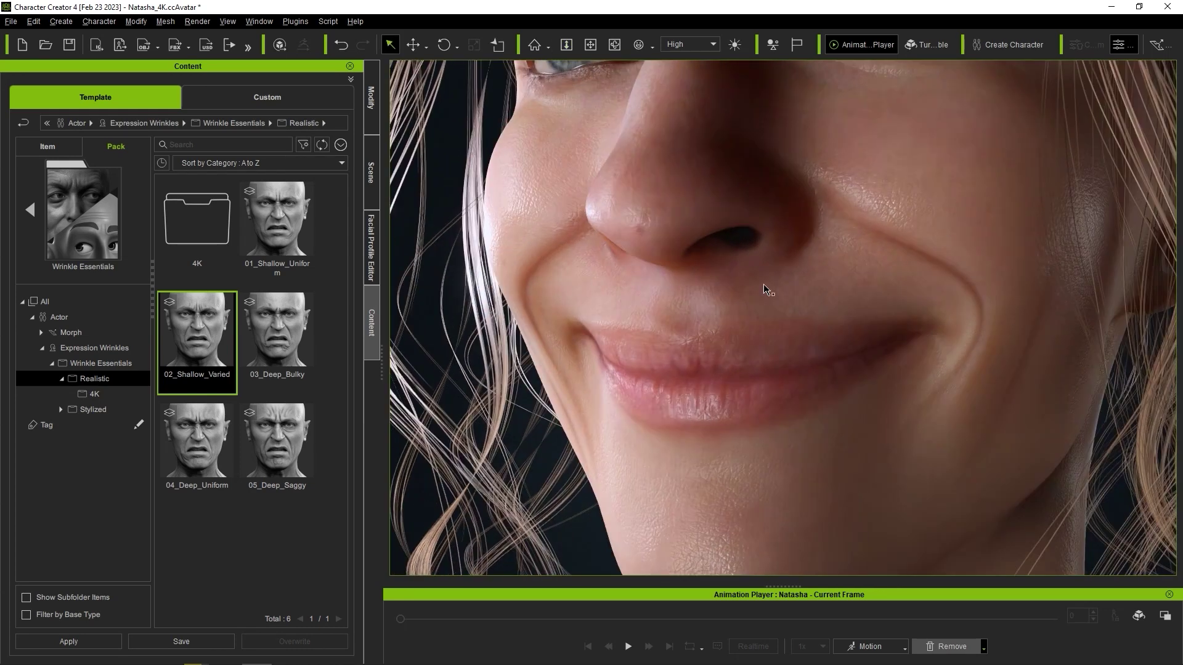
Switch the expression wrinkles off and on to compare the smile lines with and without them.
click(370, 98)
click(130, 85)
click(21, 135)
click(20, 136)
click(20, 136)
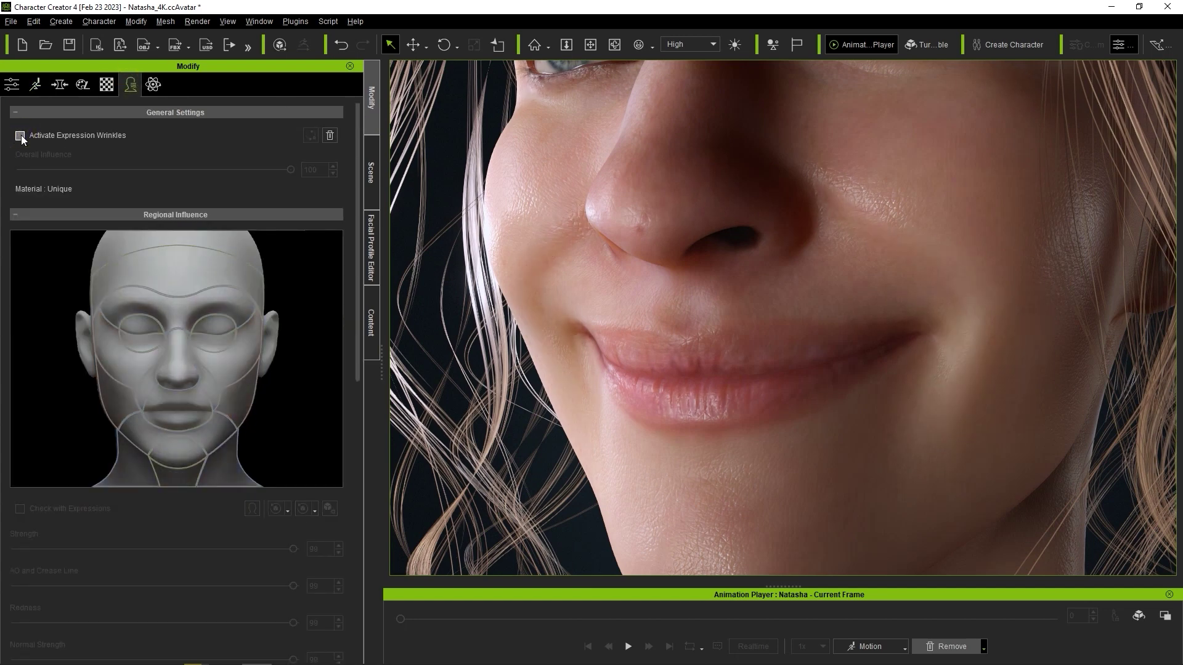
click(21, 135)
right_drag(692, 289, 871, 295)
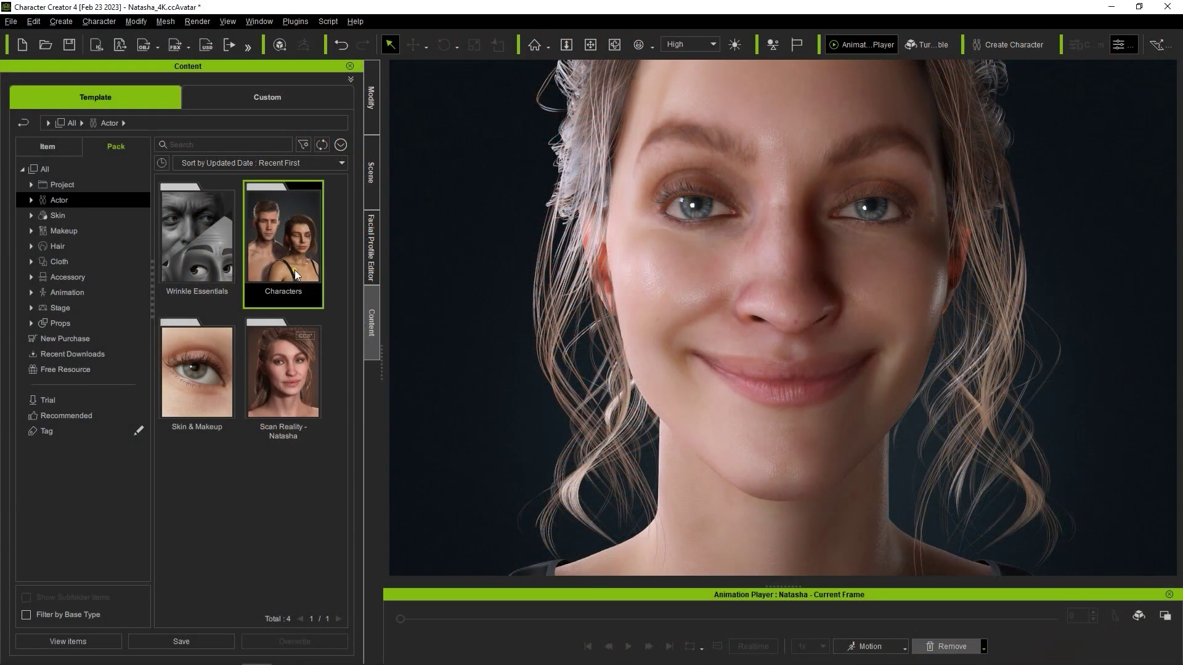
Apply the 2_SmileLine Depth_1 facial profile from the Characters pack's Wrinkle Enhancement folder to the character.
double_click(294, 270)
click(92, 395)
click(92, 440)
click(203, 330)
click(269, 223)
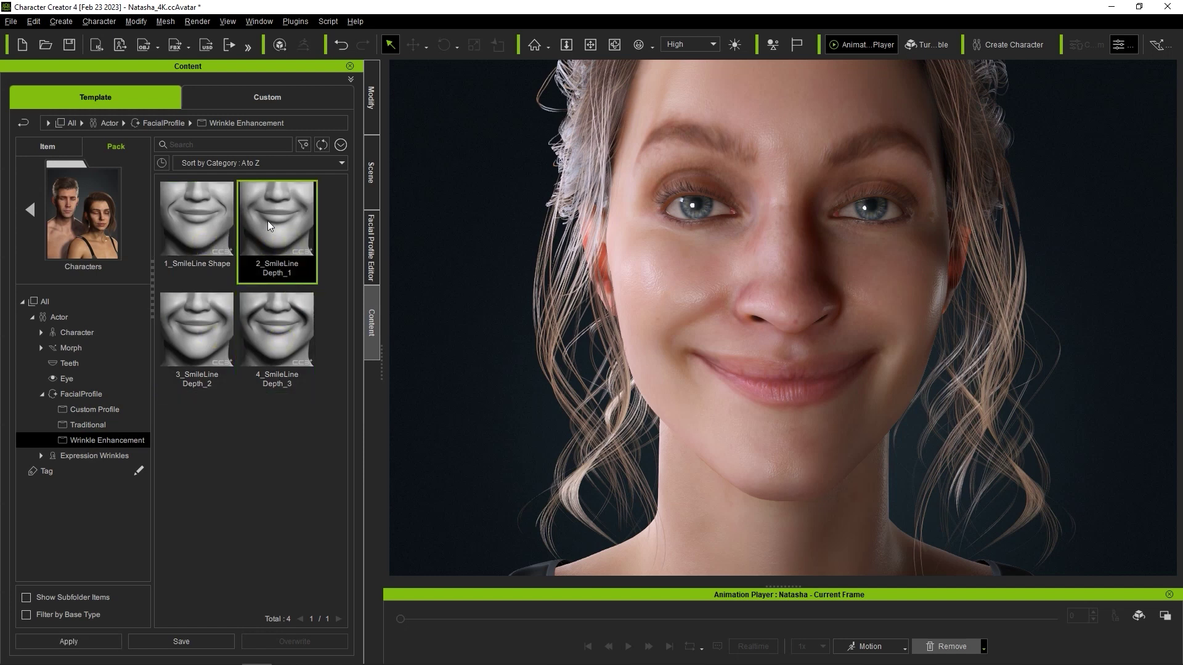
drag(268, 223, 770, 289)
click(506, 402)
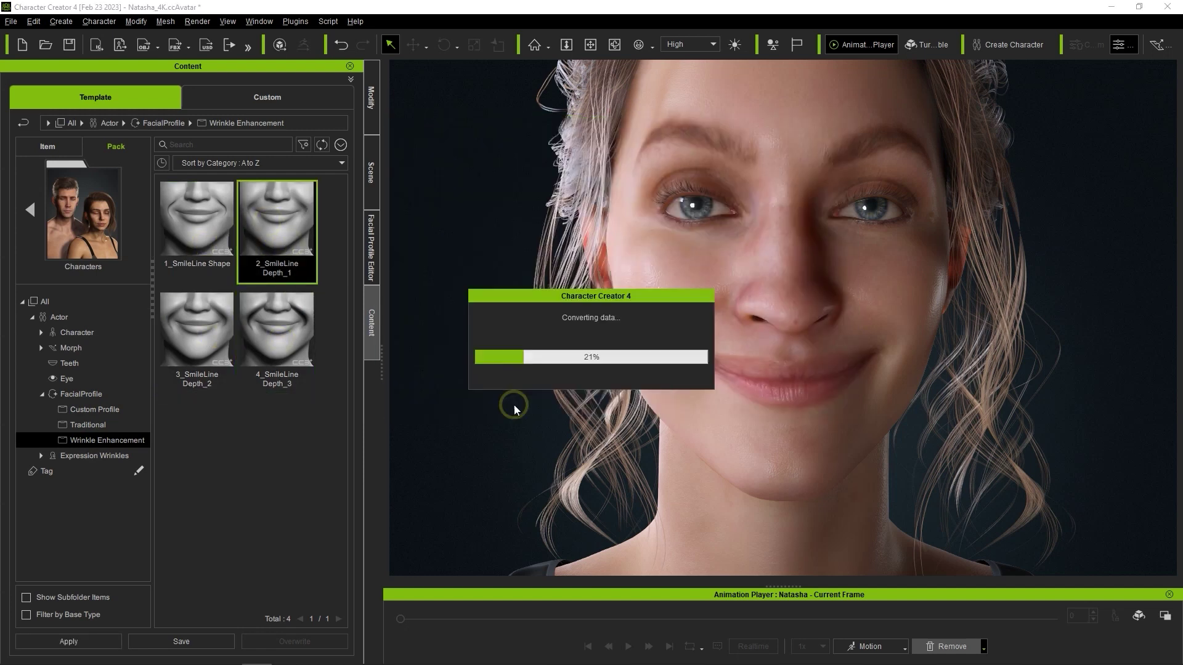
Try the deeper smile line facial profiles 3_SmileLine Depth_2 and 4_SmileLine Depth_3 on the character.
drag(220, 369, 732, 412)
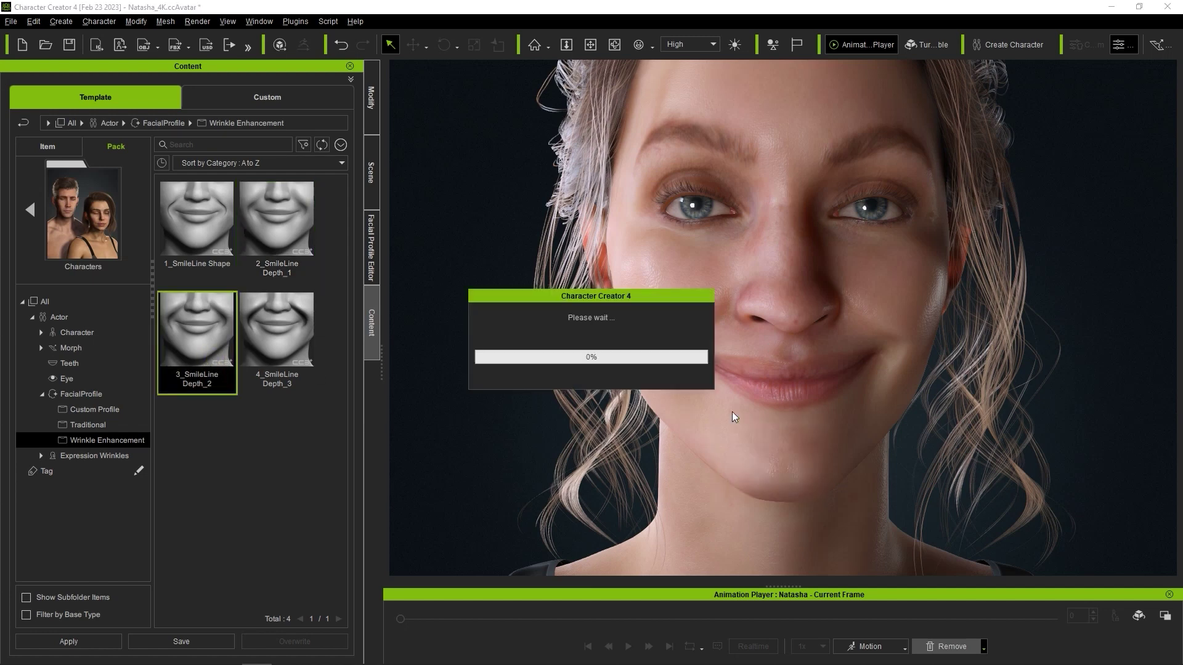
click(549, 400)
drag(277, 332, 739, 444)
click(546, 412)
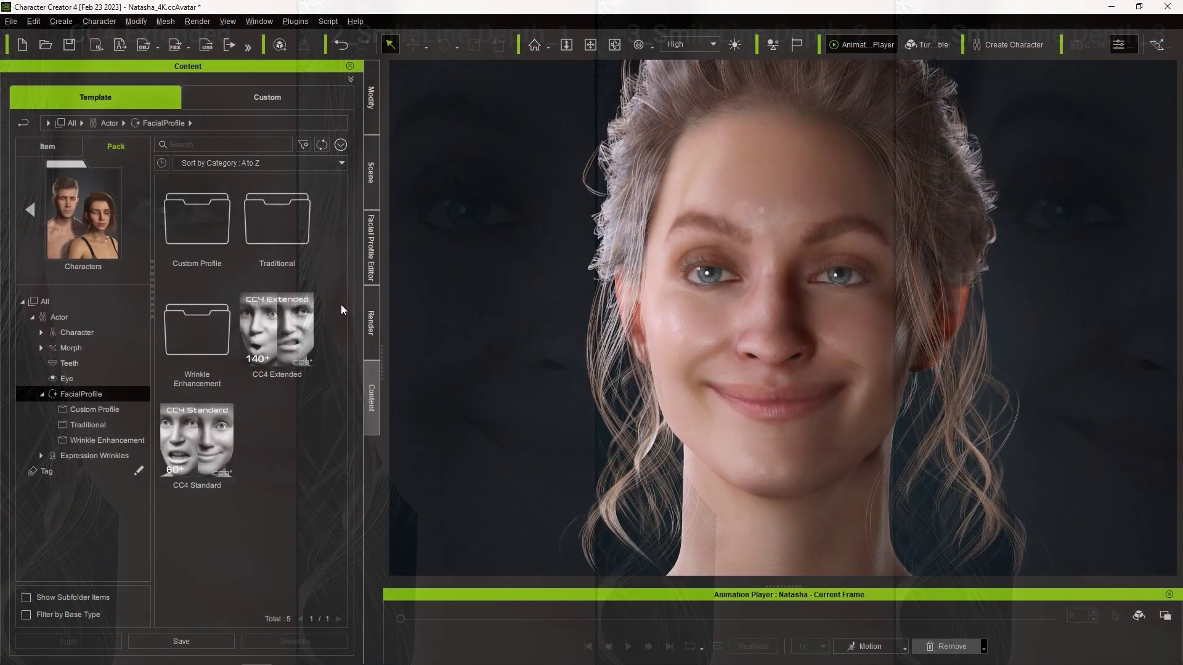
Apply the CC4 Extended facial profile, followed by the 1_SmileLine Shape profile from the Wrinkle Enhancement folder.
drag(312, 309, 719, 310)
click(570, 398)
click(104, 441)
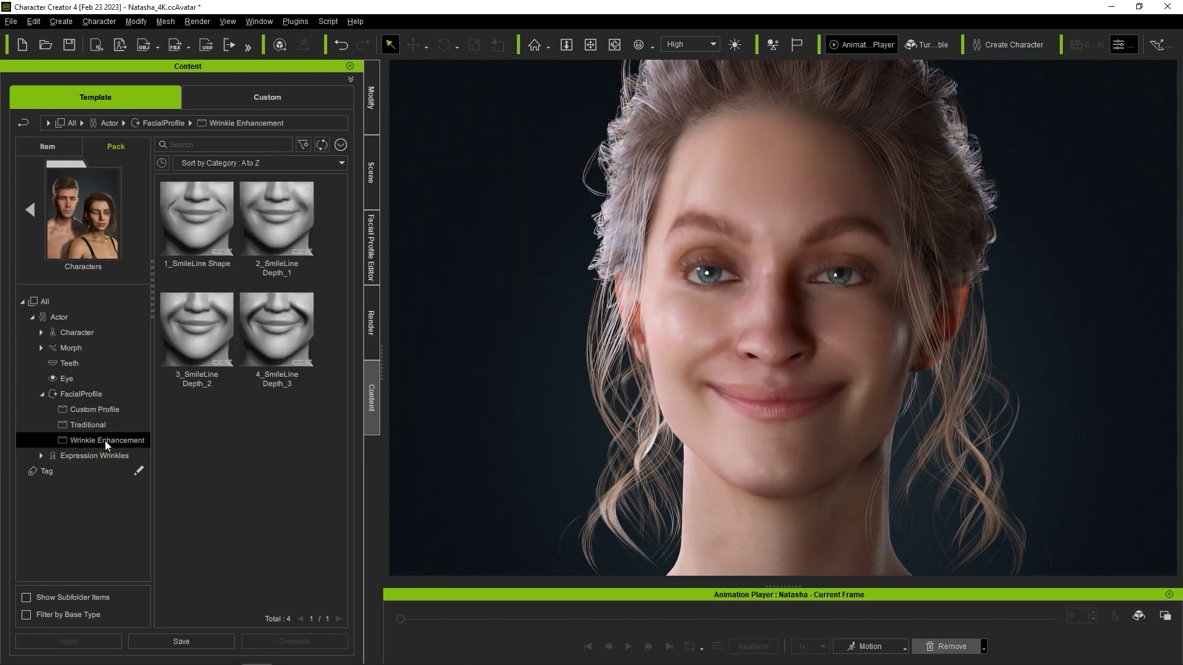
click(221, 225)
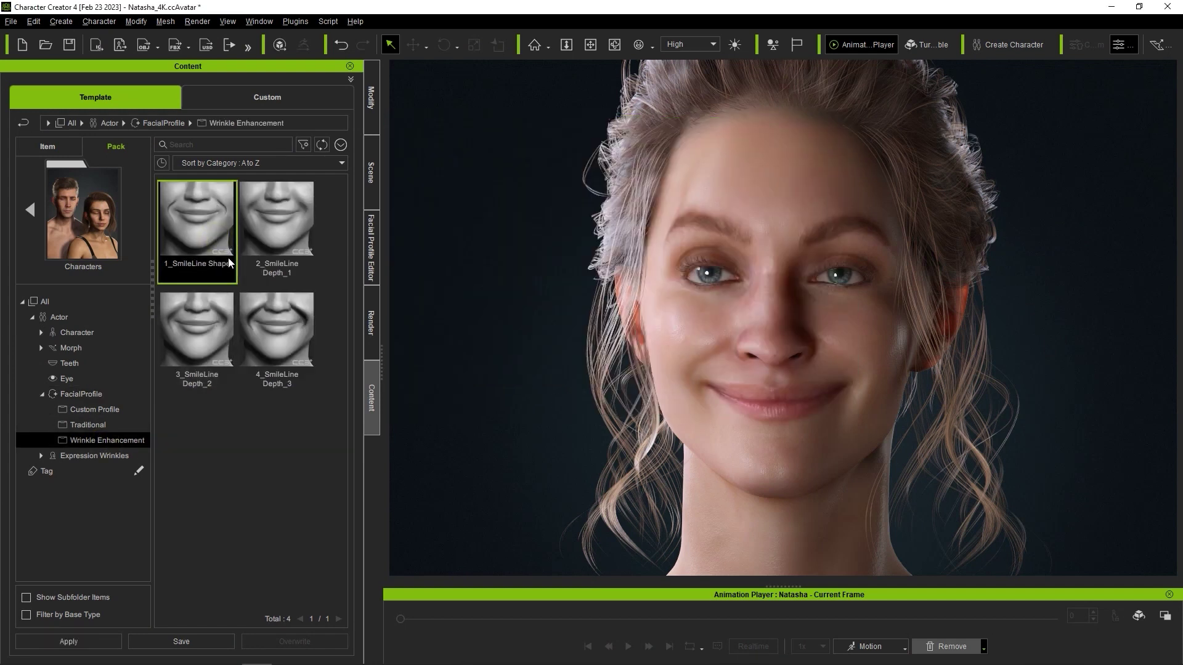
drag(574, 349, 770, 327)
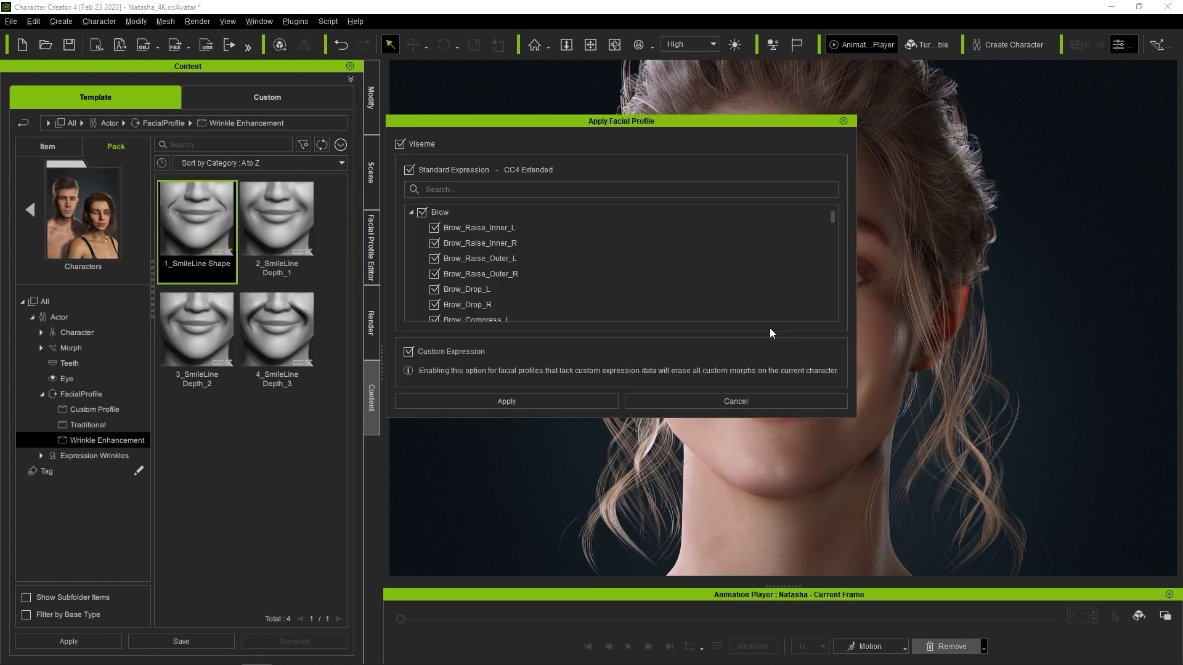
click(553, 401)
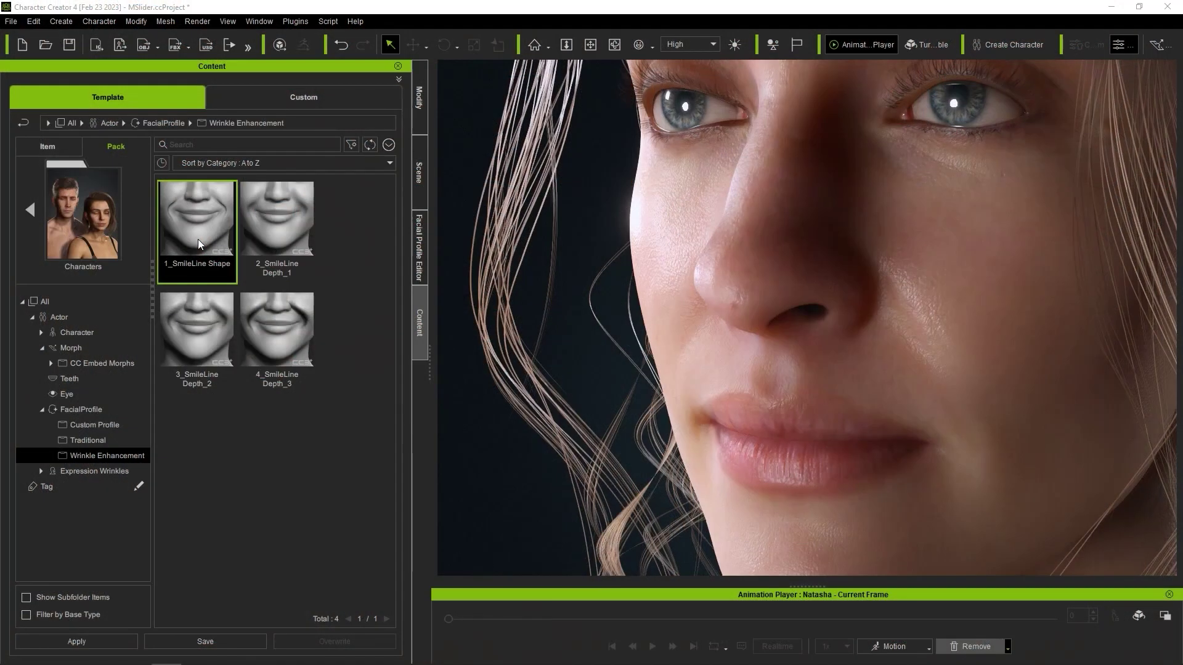
Browse the Smile_Line expression morphs in the Wrinkle Essentials pack.
click(30, 220)
click(199, 242)
double_click(202, 272)
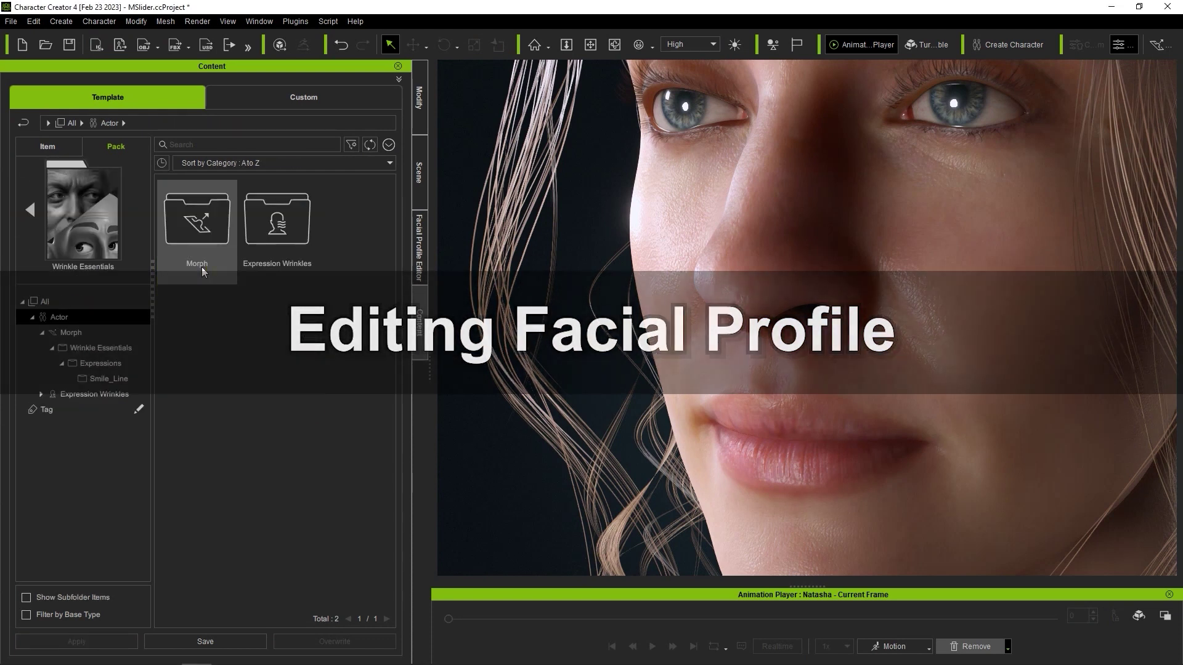
click(98, 380)
drag(389, 225, 386, 194)
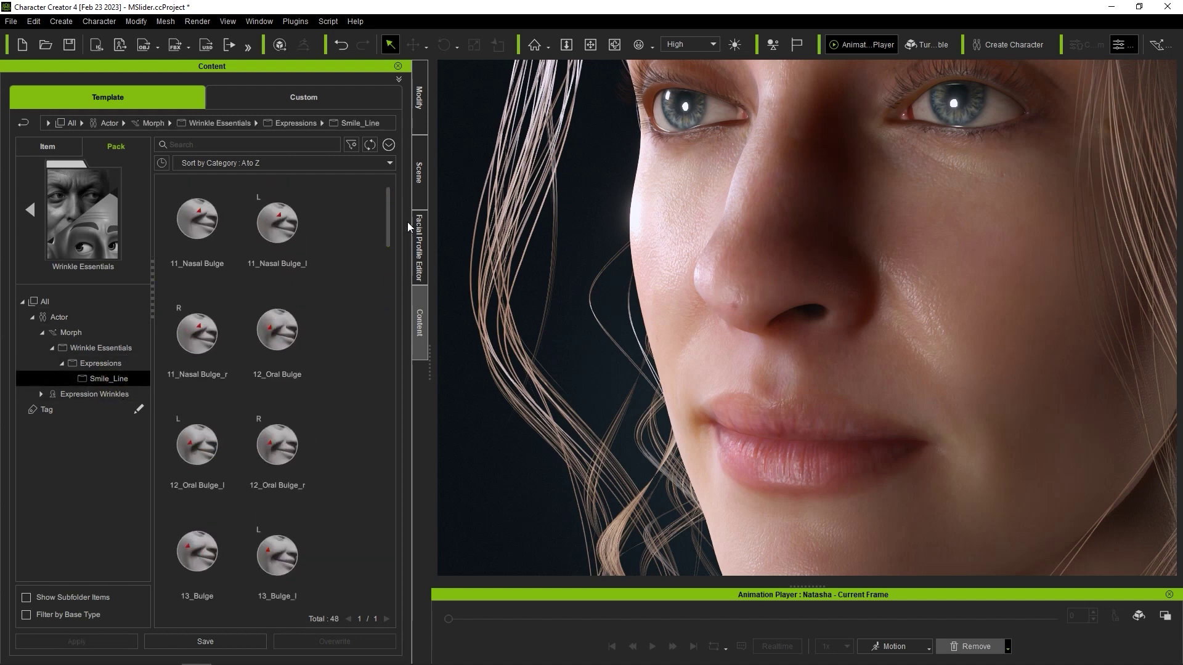
Start editing expressions in the Facial Profile Editor and set Mouth_Smile_L and Mouth_Smile_R to 100.
click(419, 271)
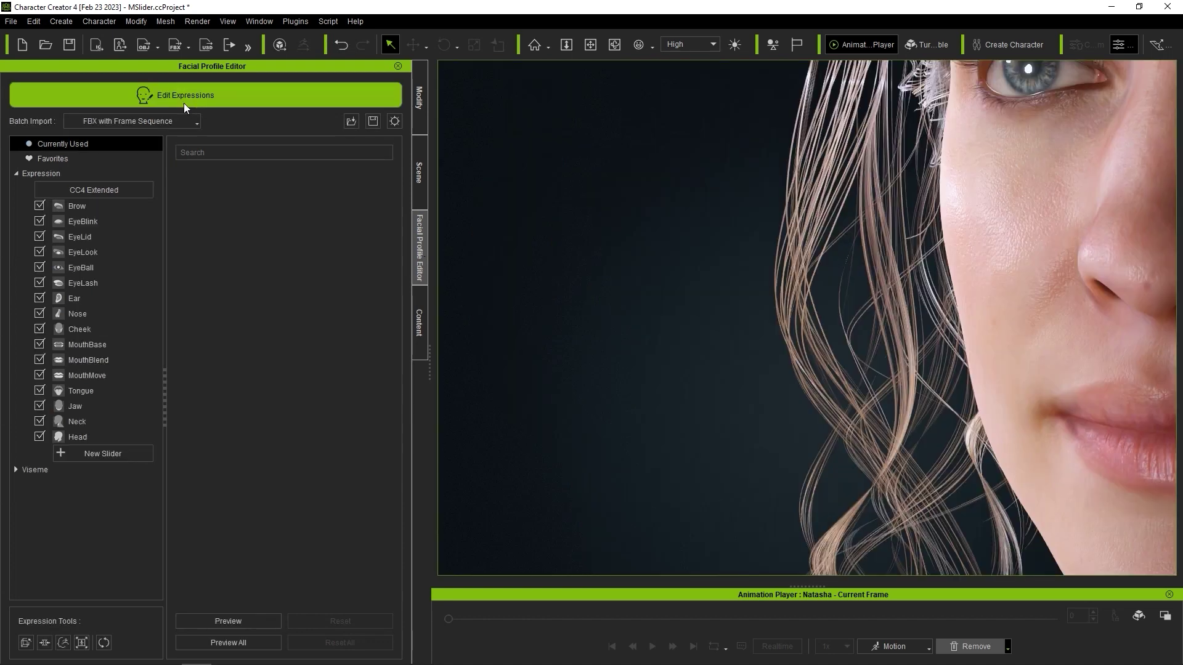
middle_drag(943, 225, 718, 240)
middle_drag(826, 259, 787, 258)
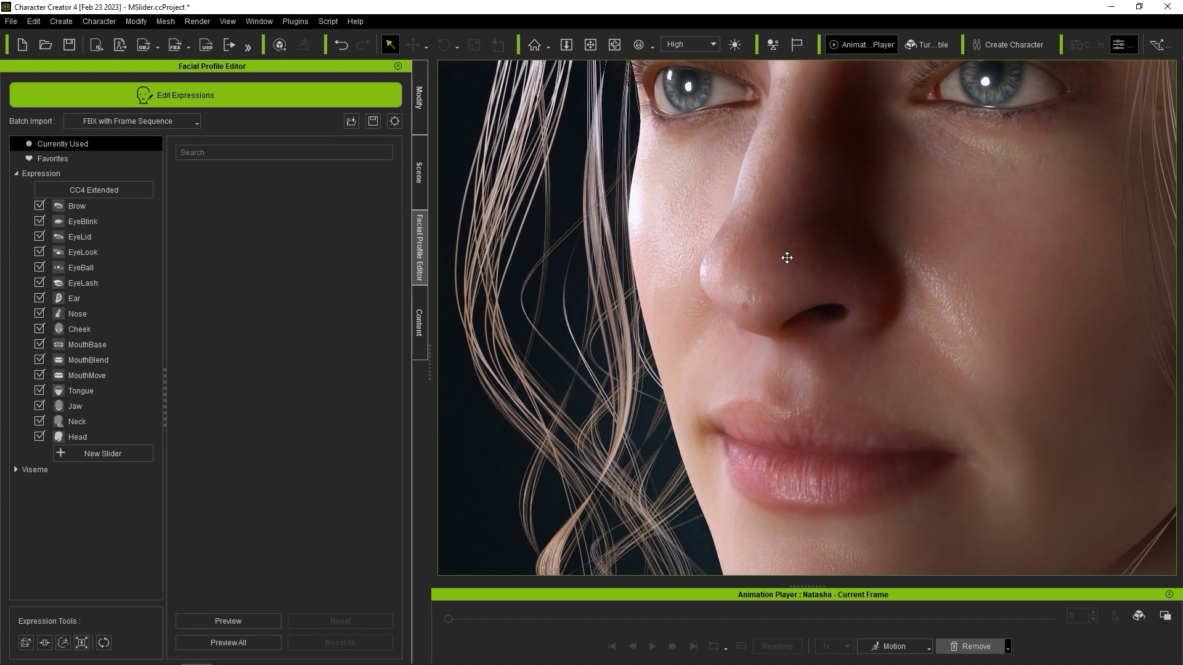
click(103, 346)
drag(231, 206, 360, 219)
drag(231, 261, 374, 267)
middle_drag(868, 321, 841, 311)
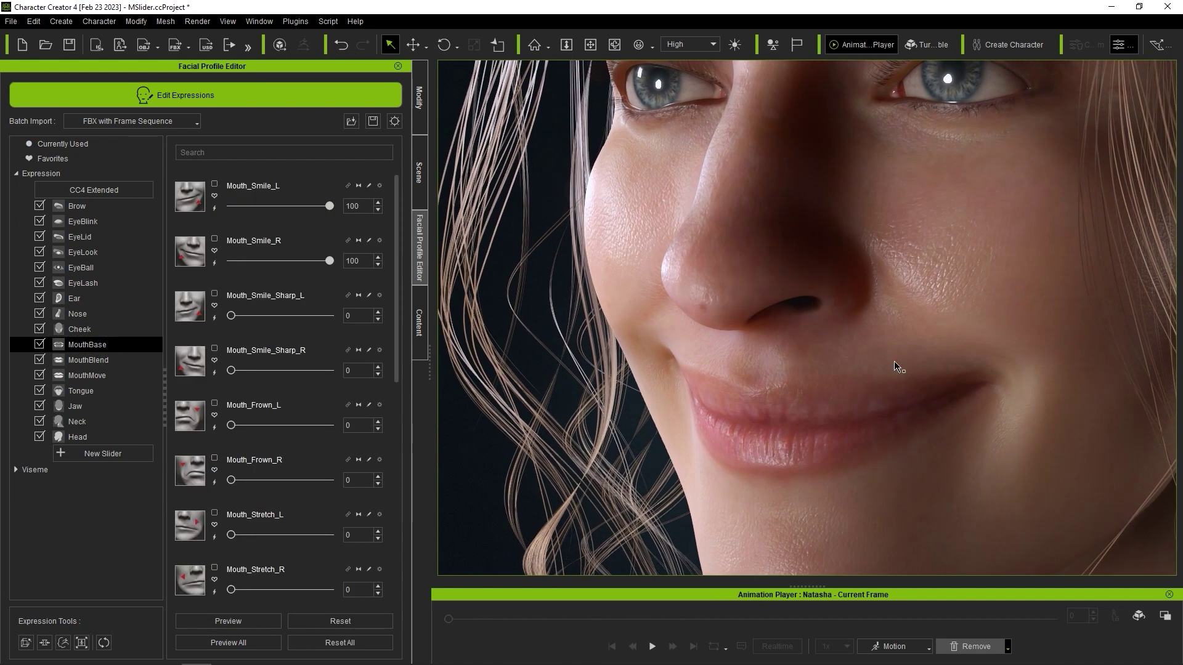
Open the morph sliders for editing the smile expression and look through the Smile Line groups Muscle, Crease and Relax & Squeeze.
click(45, 646)
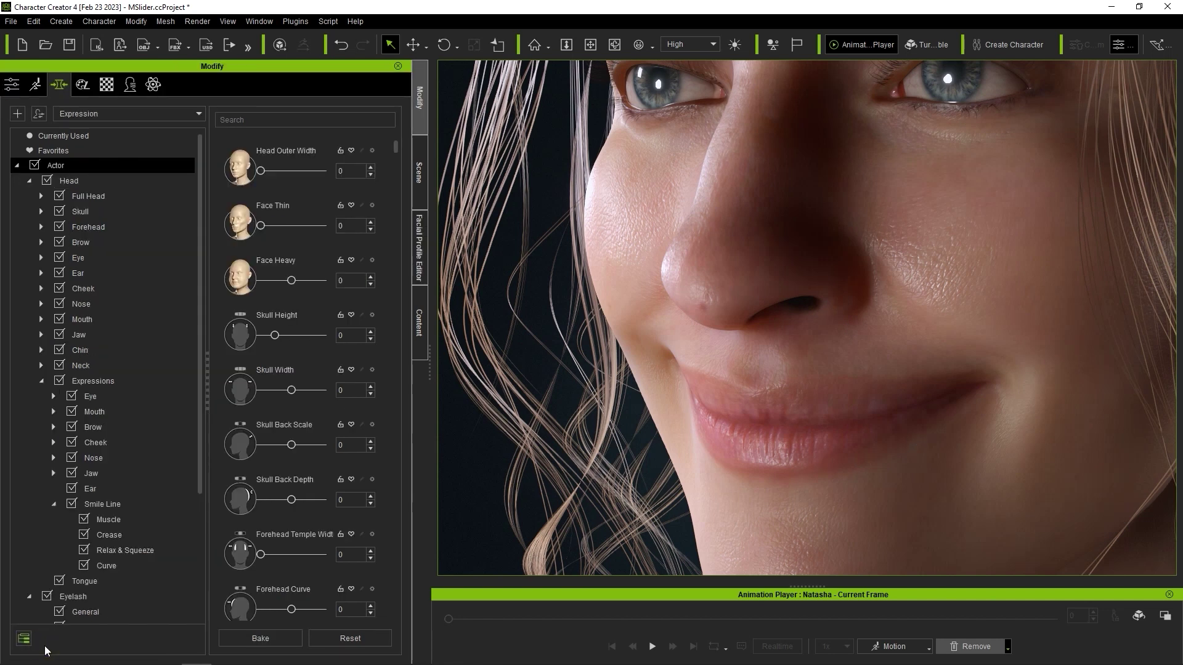
drag(199, 264, 193, 393)
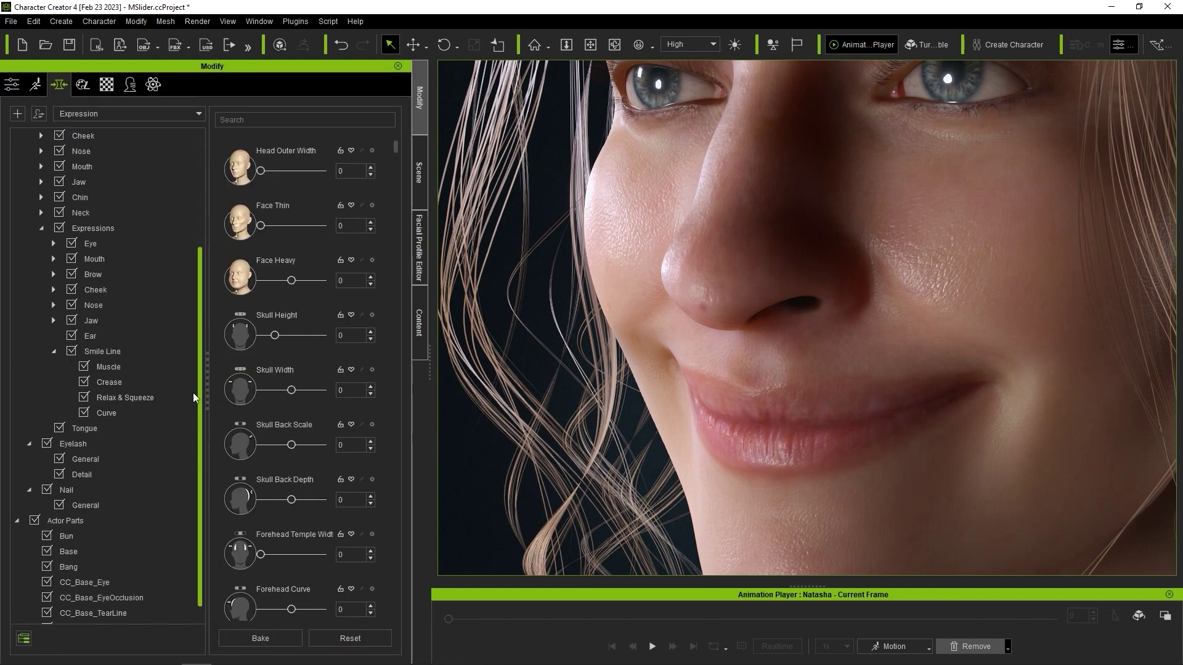
click(123, 339)
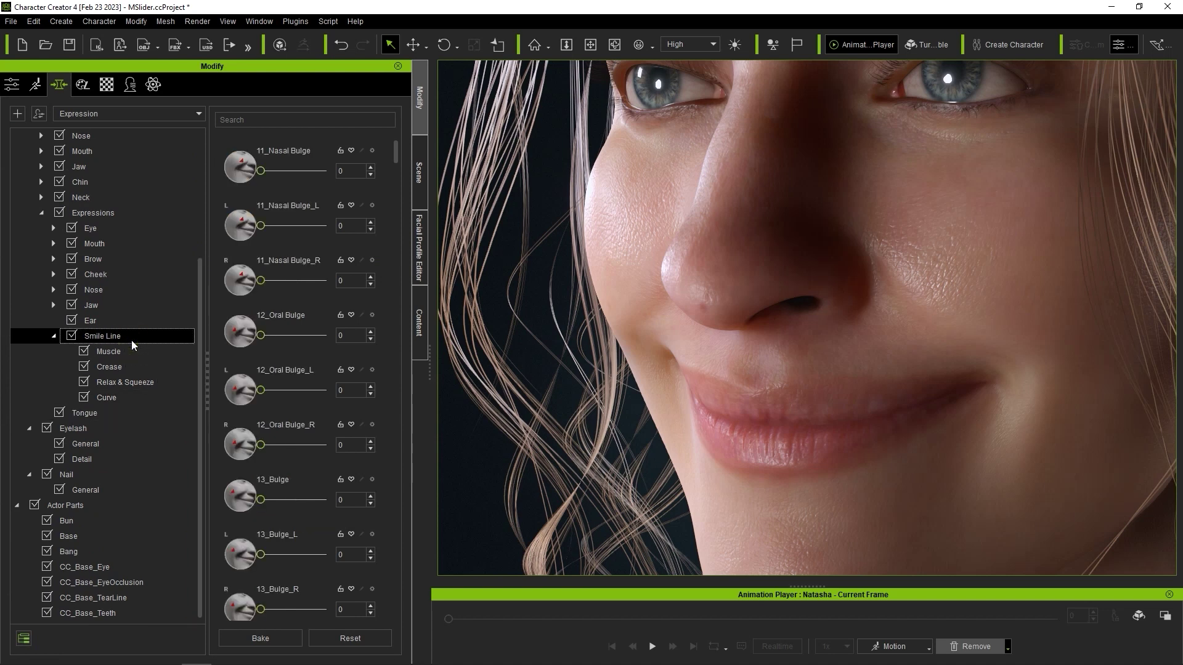
click(164, 352)
click(168, 370)
click(172, 383)
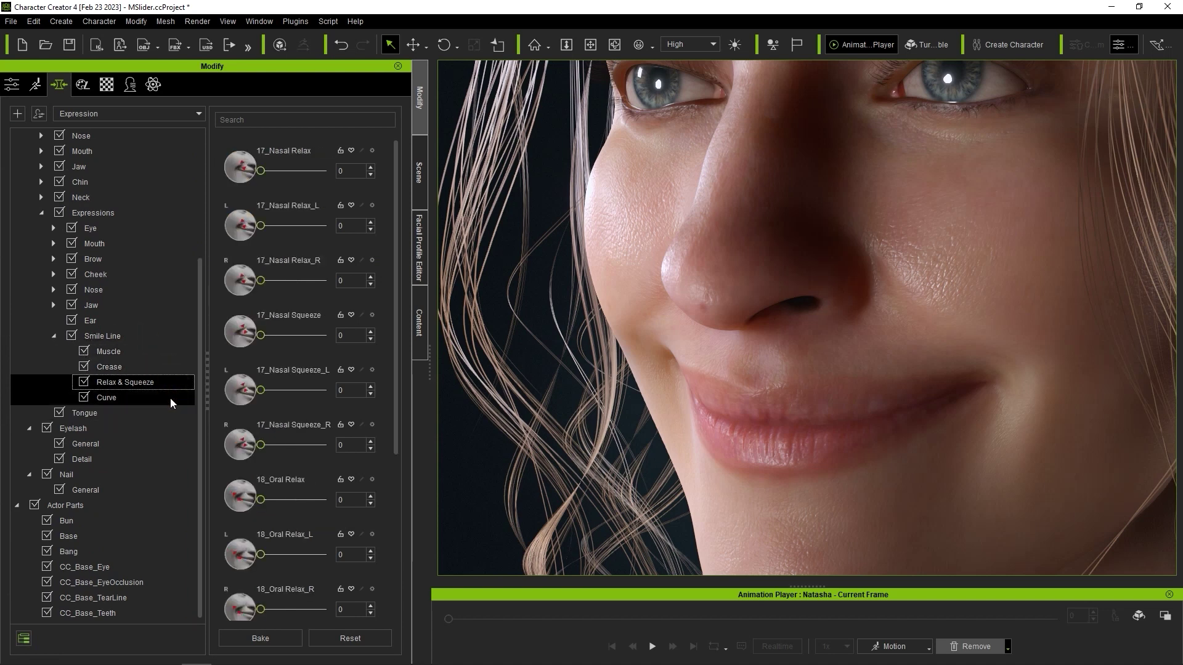
Test the Smile Line Muscle morphs 11_Nasal Bulge at 100, 12_Oral Bulge and 13_Bulge, resetting each to 0.
click(168, 351)
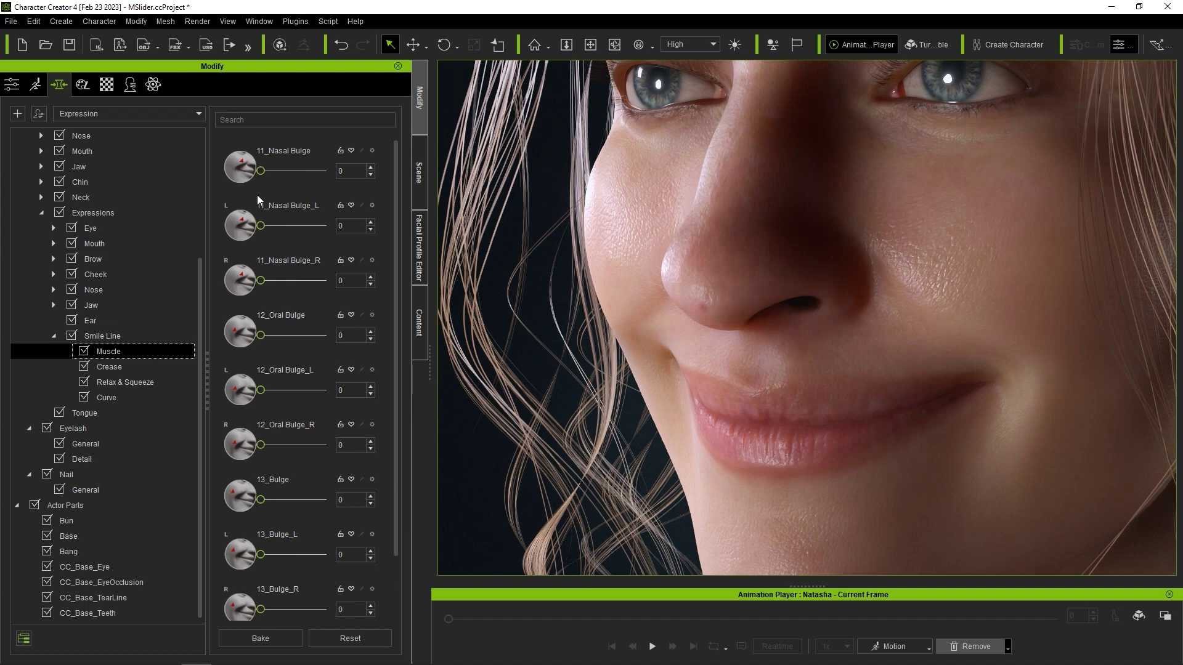
drag(261, 174, 350, 188)
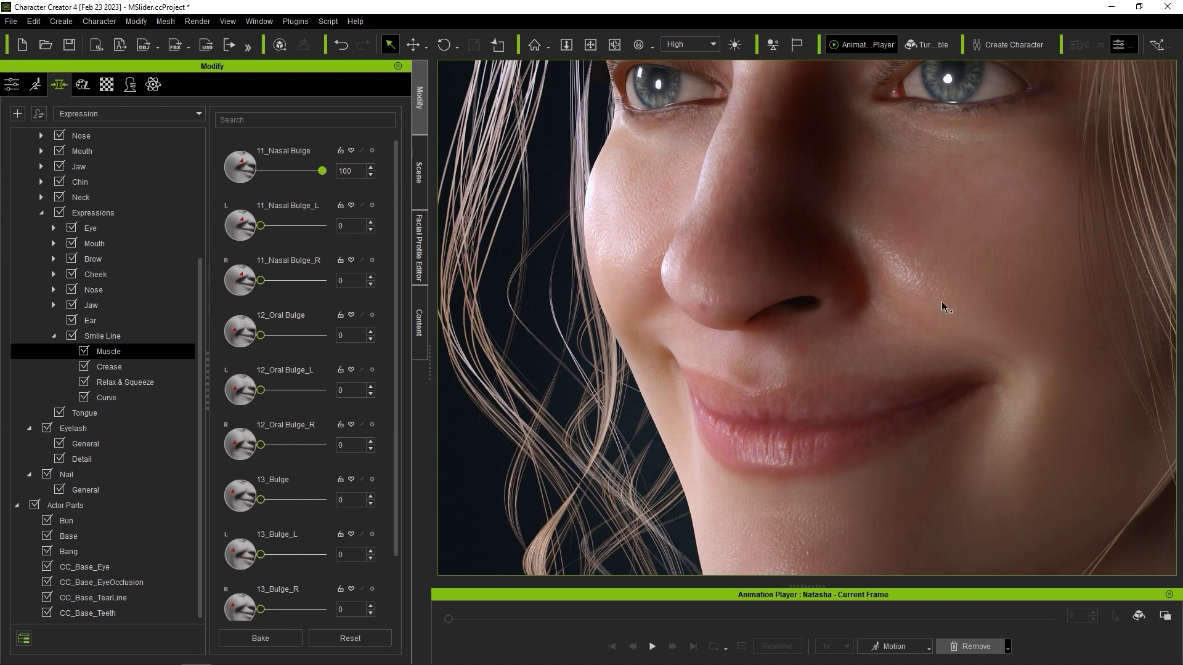
drag(318, 175, 246, 188)
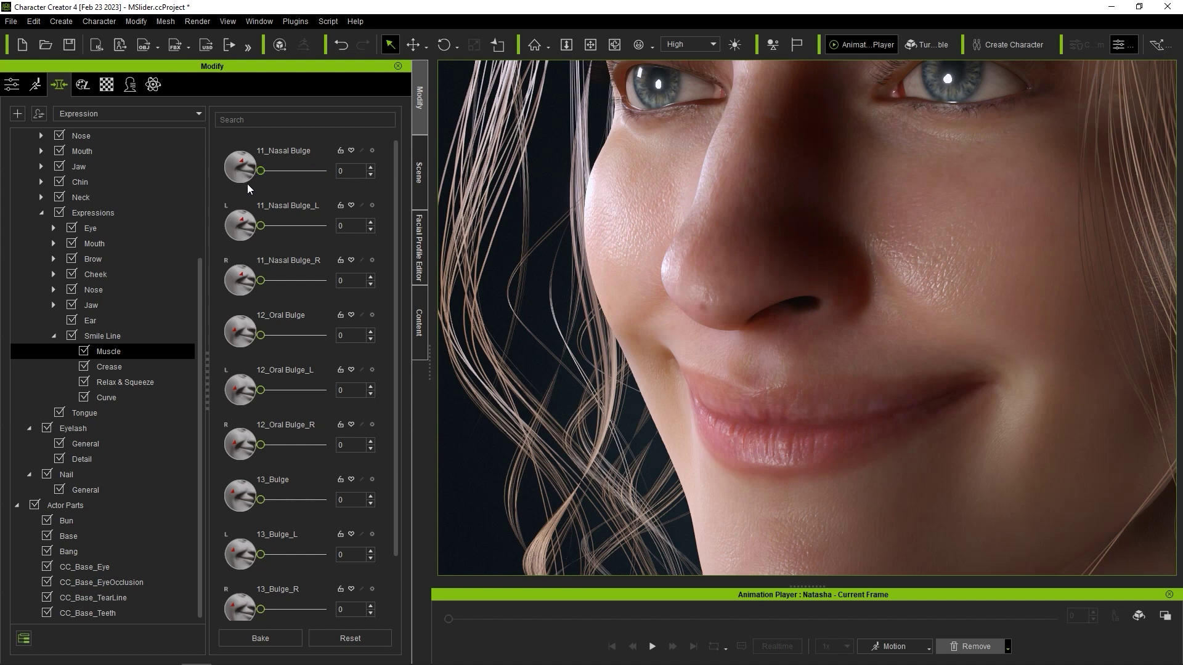
drag(261, 340, 244, 362)
mouse_move(261, 500)
mouse_down()
mouse_move(371, 504)
mouse_move(253, 497)
mouse_move(375, 492)
mouse_move(250, 495)
mouse_up()
Test the 15_Nasal Crease Hard morph in the Smile Line Crease group and reset it to 0.
click(146, 366)
drag(259, 172, 607, 262)
drag(322, 173, 251, 233)
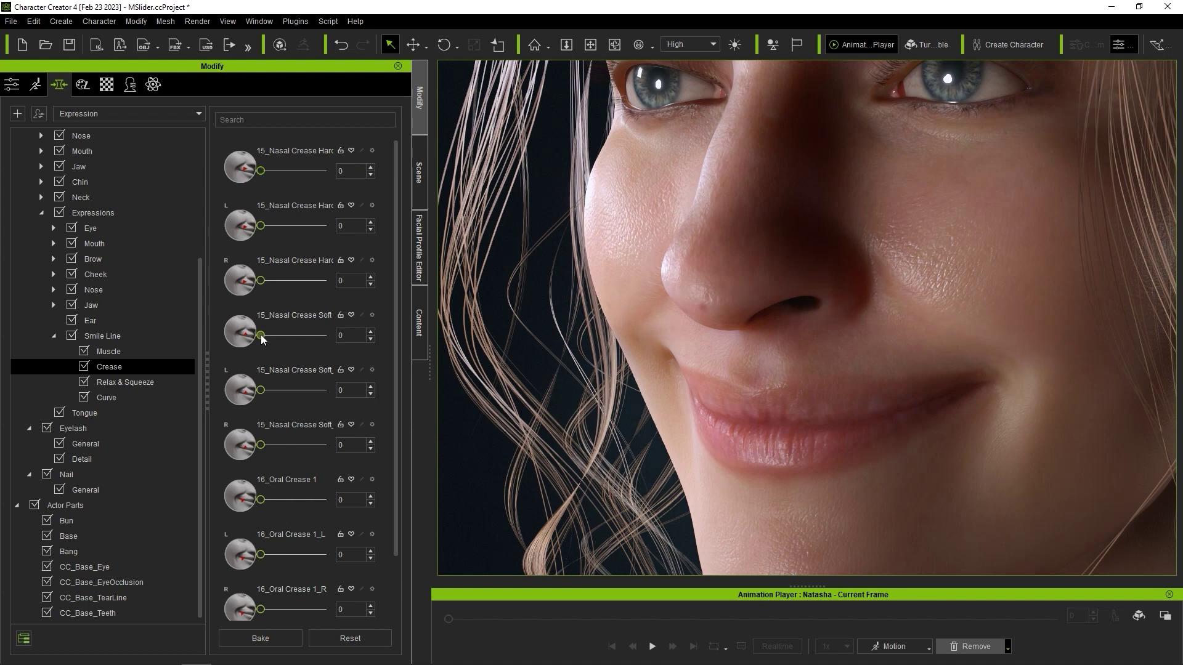
Test 15_Nasal Crease Soft in the Crease group and 17_Nasal Relax in the Relax & Squeeze group, resetting each to 0.
drag(262, 337, 365, 340)
drag(284, 341, 246, 338)
click(157, 383)
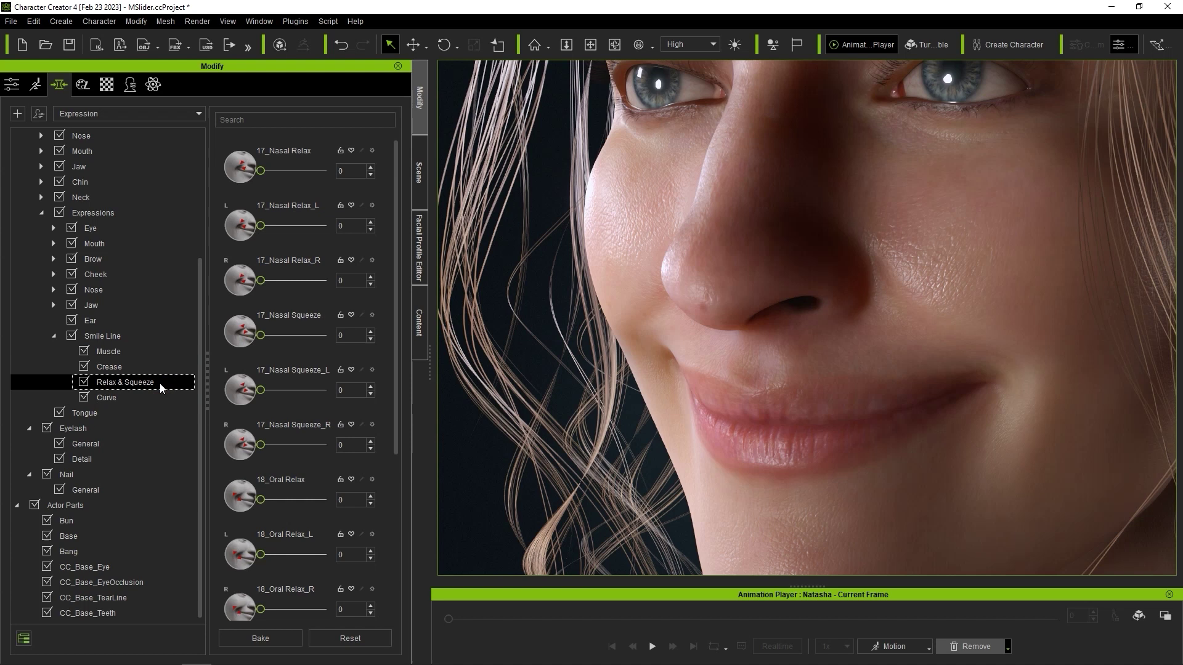
drag(261, 171, 362, 192)
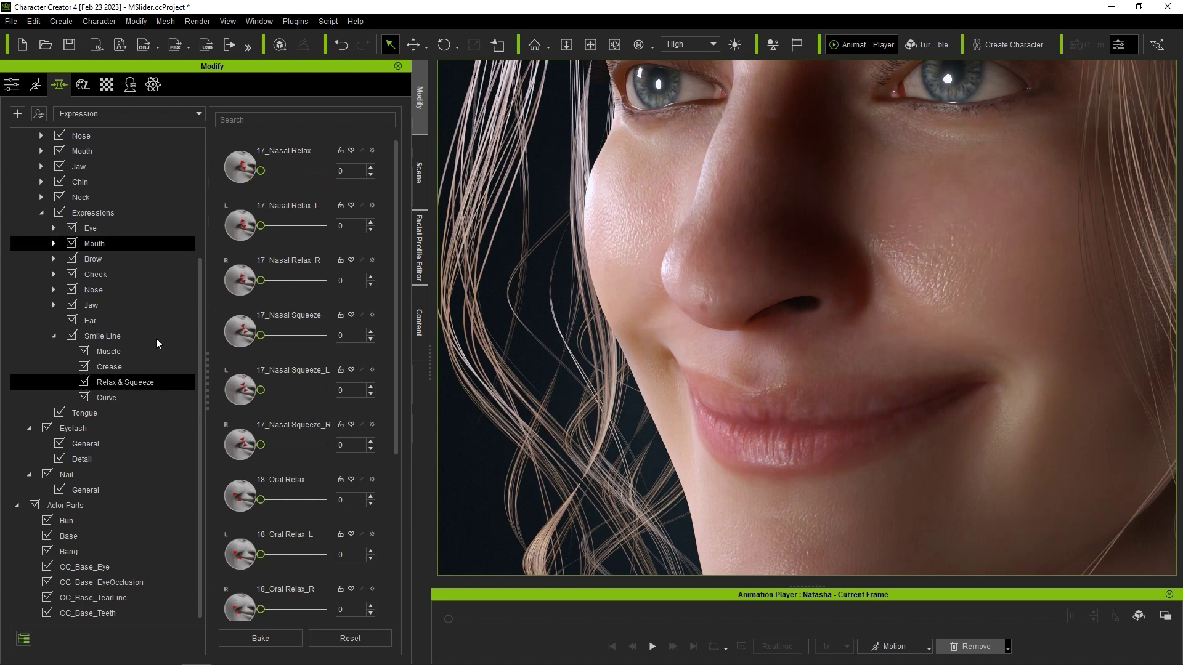
Test 15_Nasal Crease Hard and 17_Nasal Squeeze at 100, and reset the Crease and Relax & Squeeze groups.
click(150, 365)
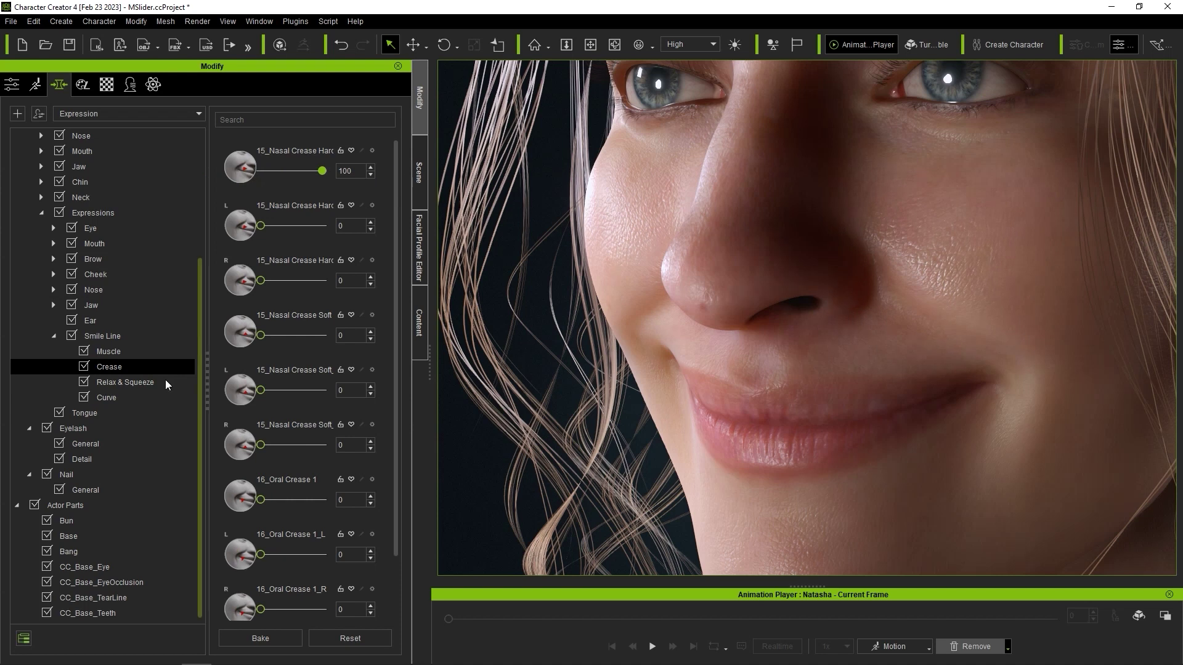
click(165, 383)
drag(276, 347, 668, 263)
drag(412, 355, 354, 337)
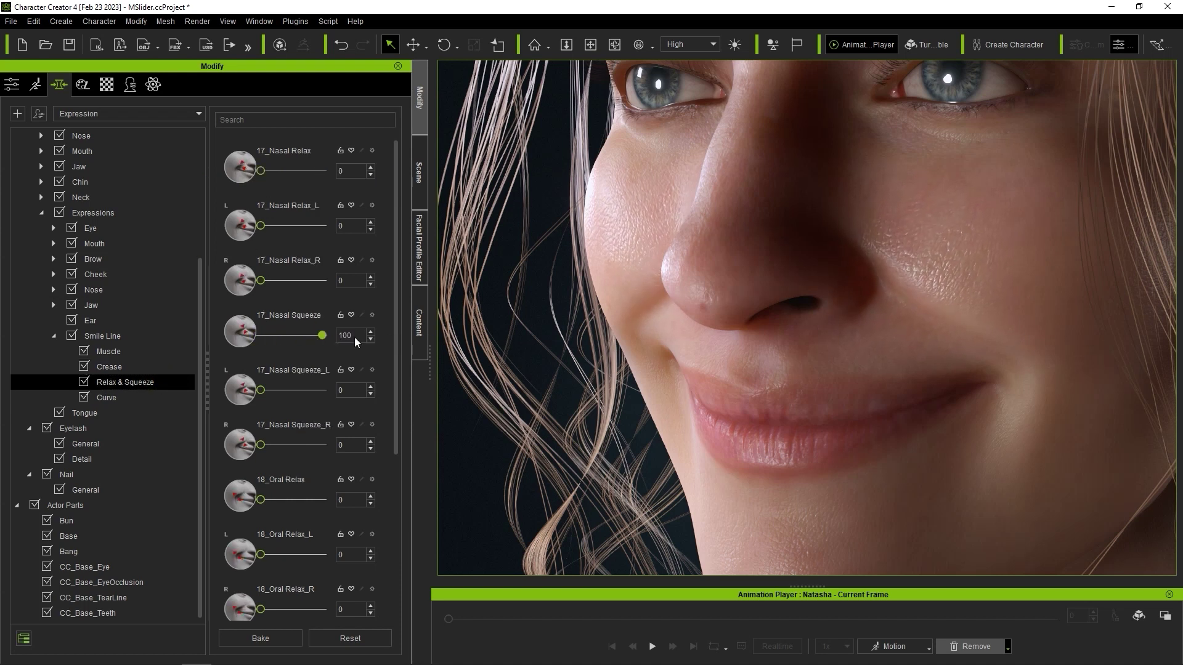
click(349, 638)
click(142, 367)
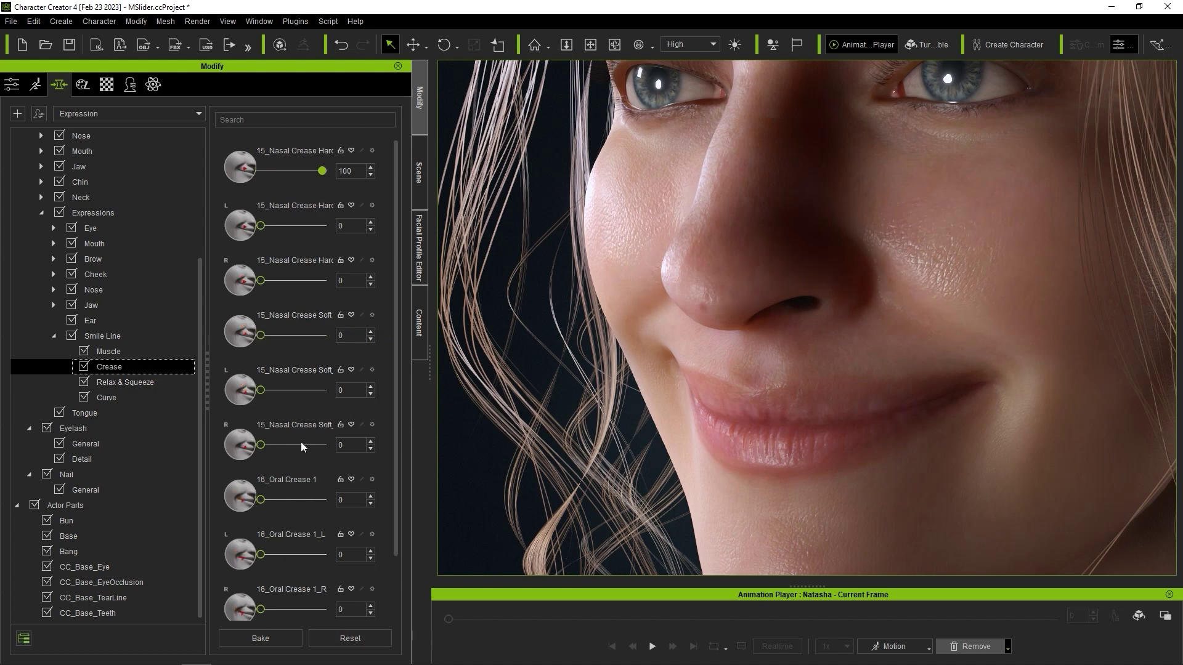
click(349, 638)
In the Smile Line Curve group, set 20_Nasal Elevation to -2 and 21_Cheek Elevation to 4, and raise 22_Oral Depth.
click(142, 397)
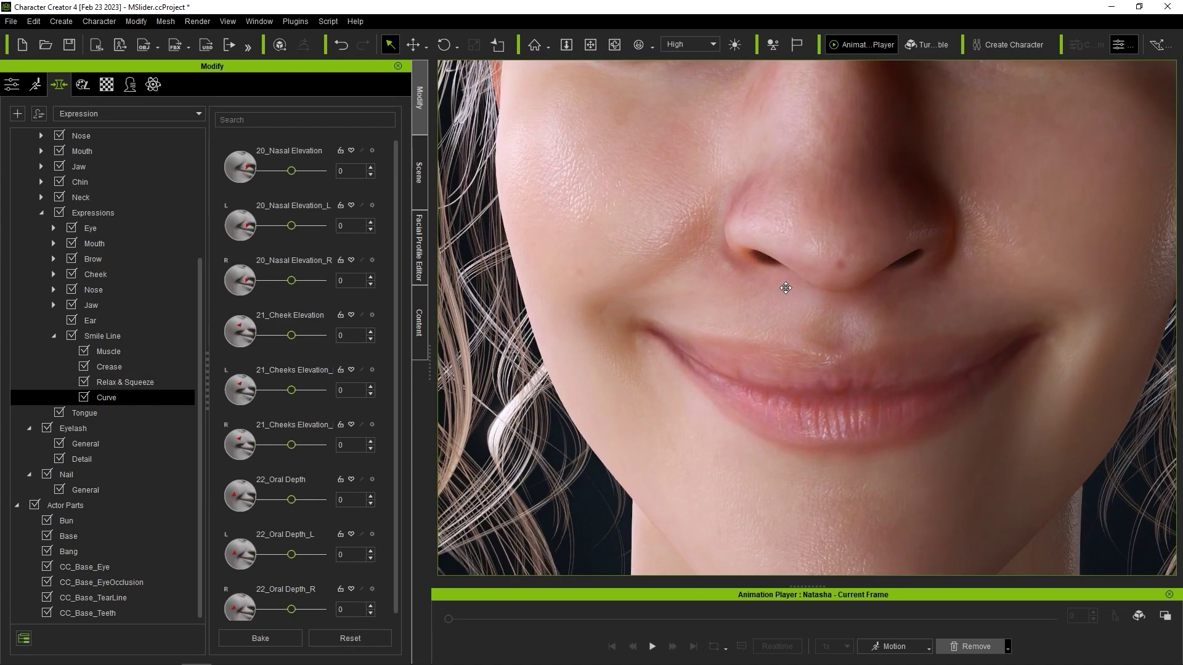
mouse_move(293, 175)
mouse_down()
mouse_move(317, 172)
mouse_move(291, 172)
mouse_up()
mouse_move(291, 342)
mouse_down()
mouse_move(323, 340)
mouse_move(269, 341)
mouse_move(292, 343)
mouse_up()
drag(292, 500, 338, 507)
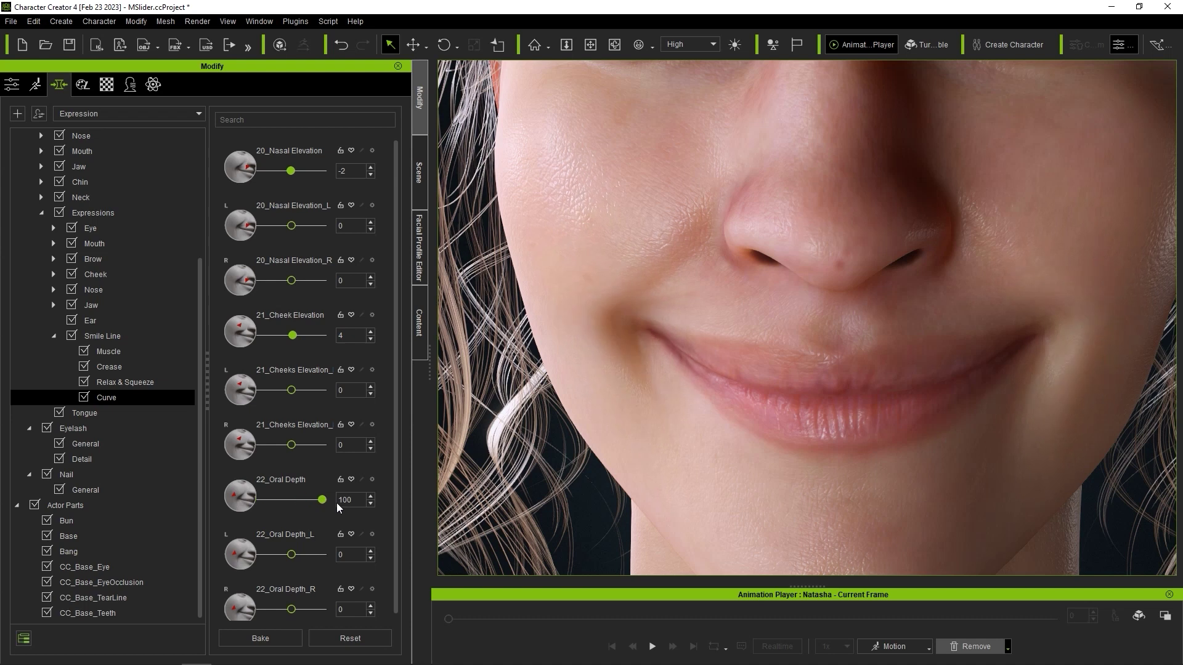
click(311, 499)
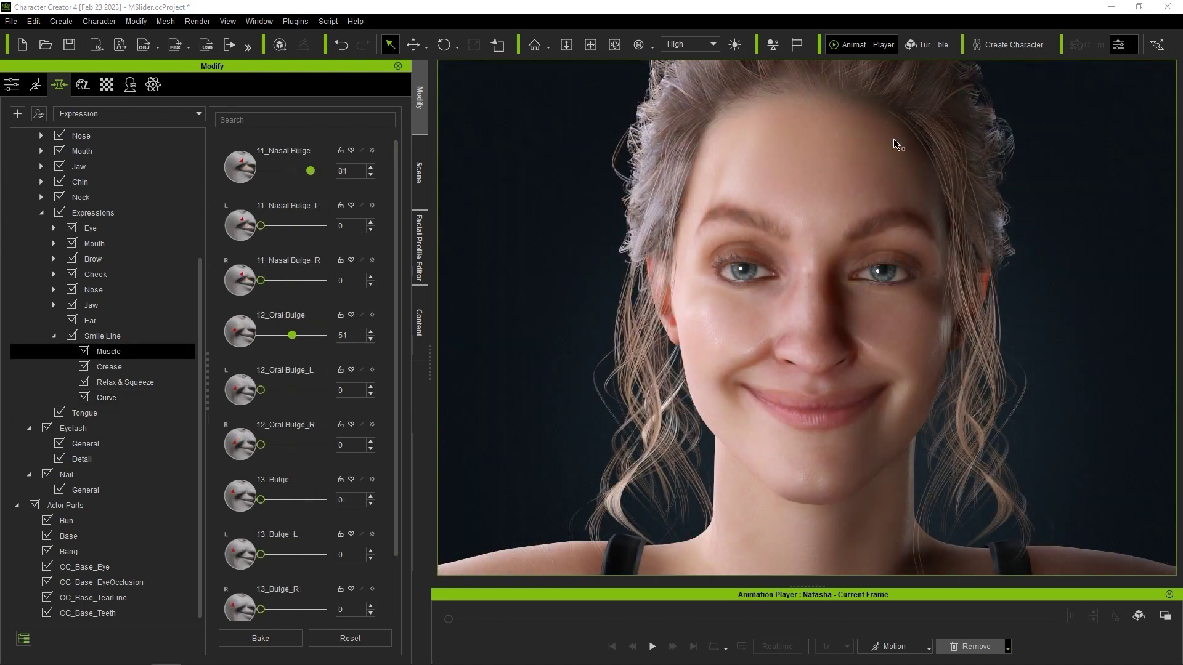
Replace the Mouth_Smile_L and Mouth_Smile_R expressions with the current shape using Split Part, and lower Mouth_Smile_L to 0.
click(418, 266)
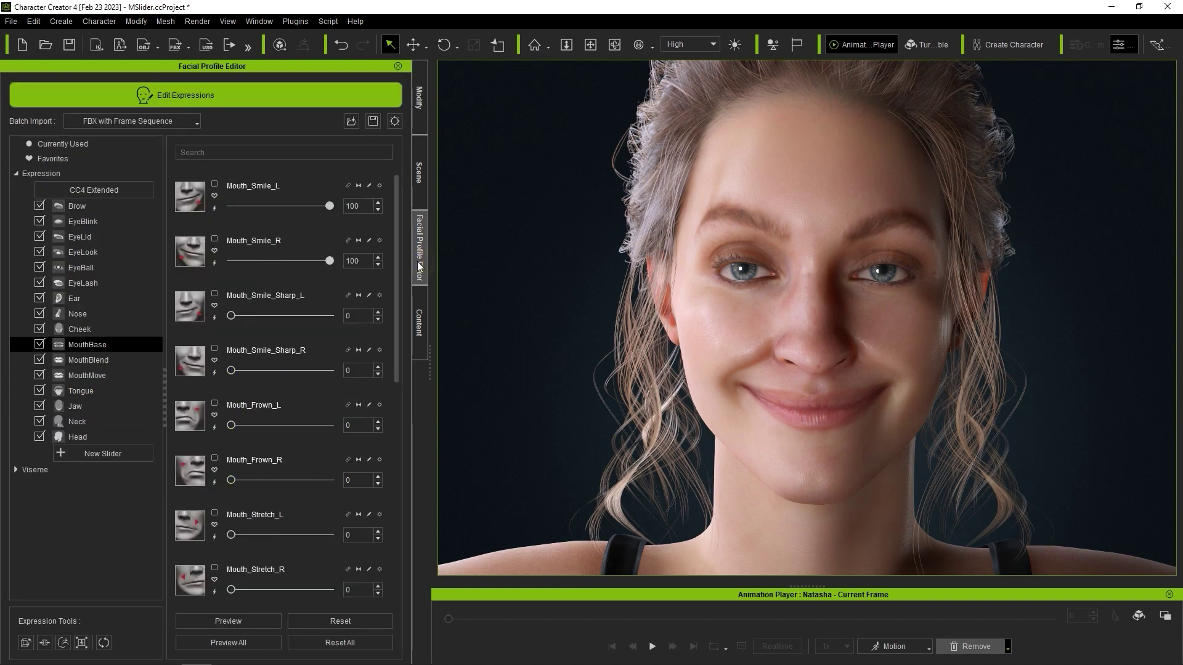
click(215, 210)
click(553, 235)
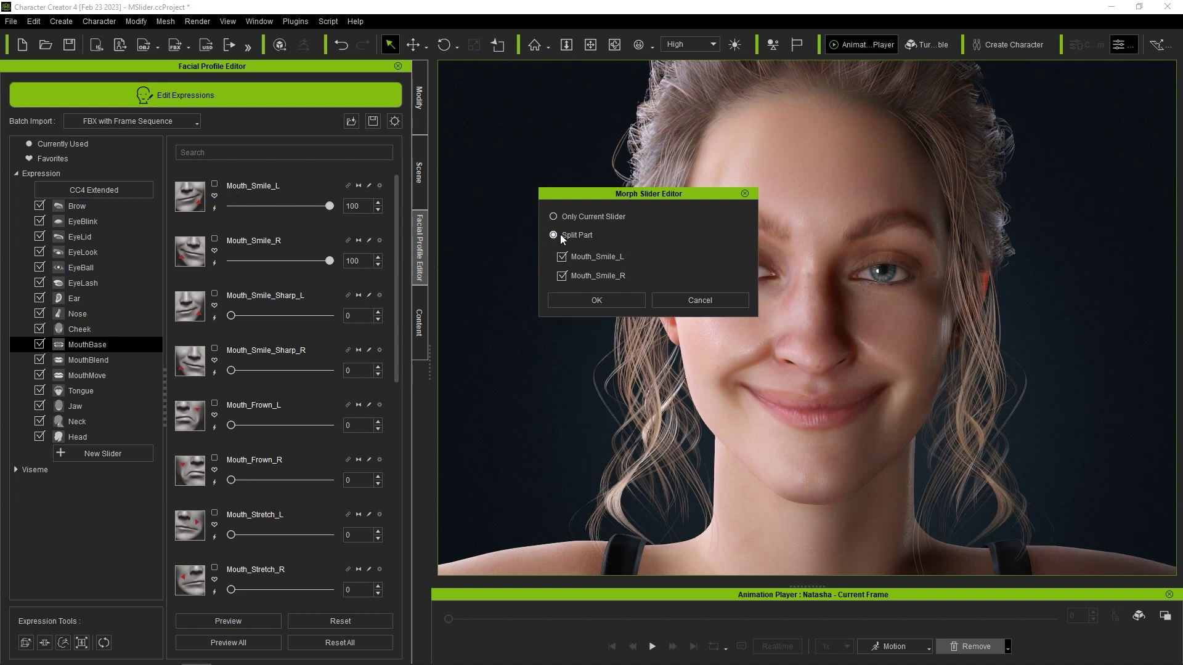
click(619, 303)
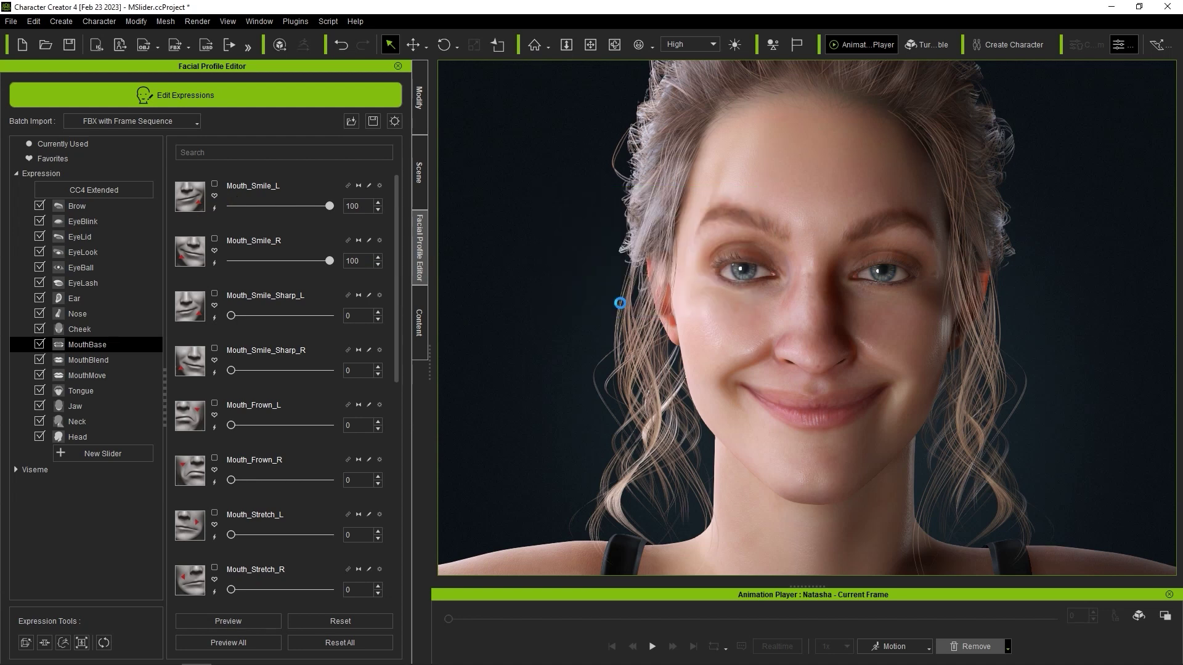
drag(330, 206, 231, 207)
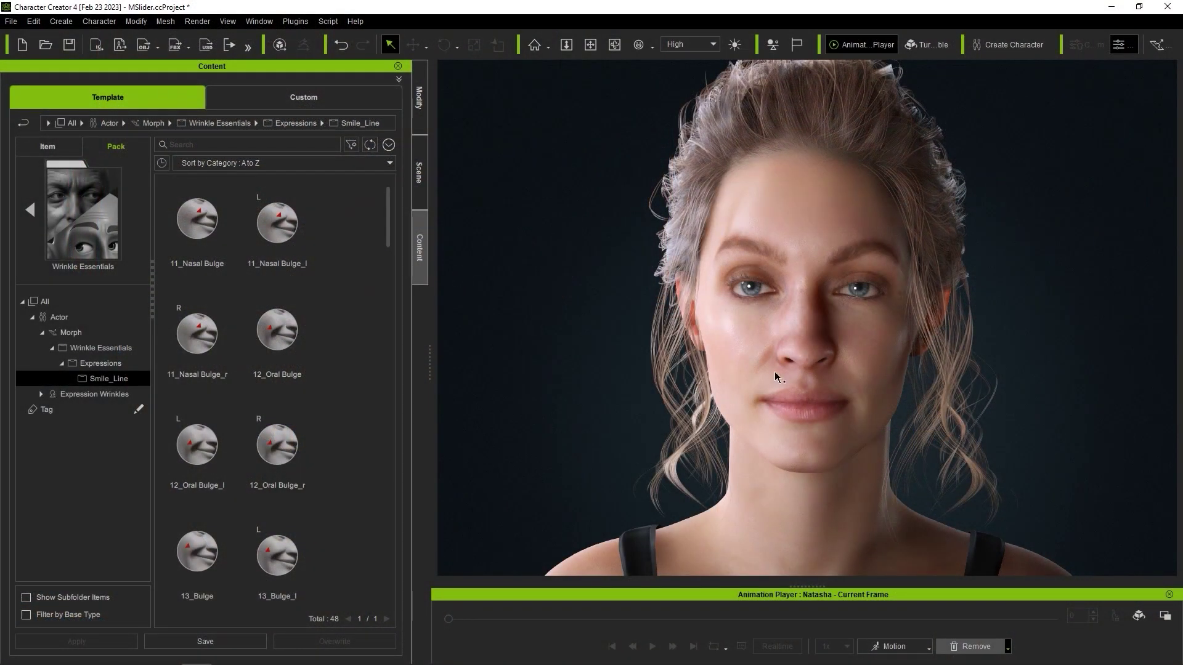
Show the neutral character's morph sliders filtered to Expression and open the Smile Line Muscle group.
scroll(774, 371, up, 5)
click(420, 97)
click(64, 85)
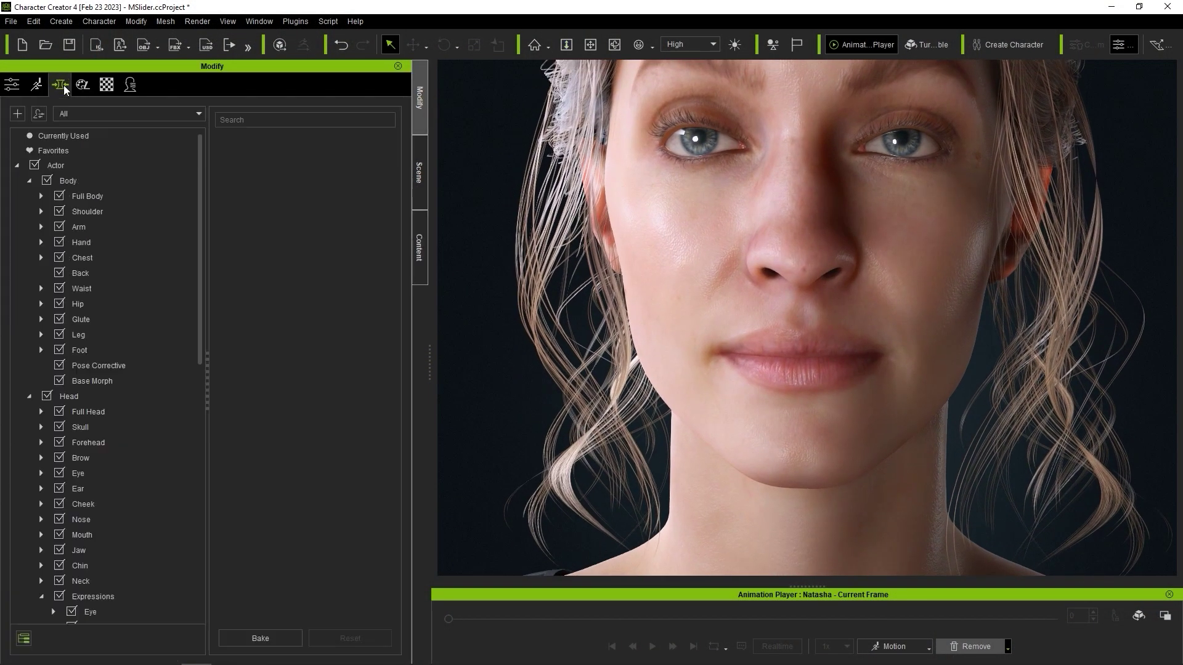
click(114, 114)
click(117, 173)
drag(201, 159, 201, 290)
click(91, 338)
click(138, 351)
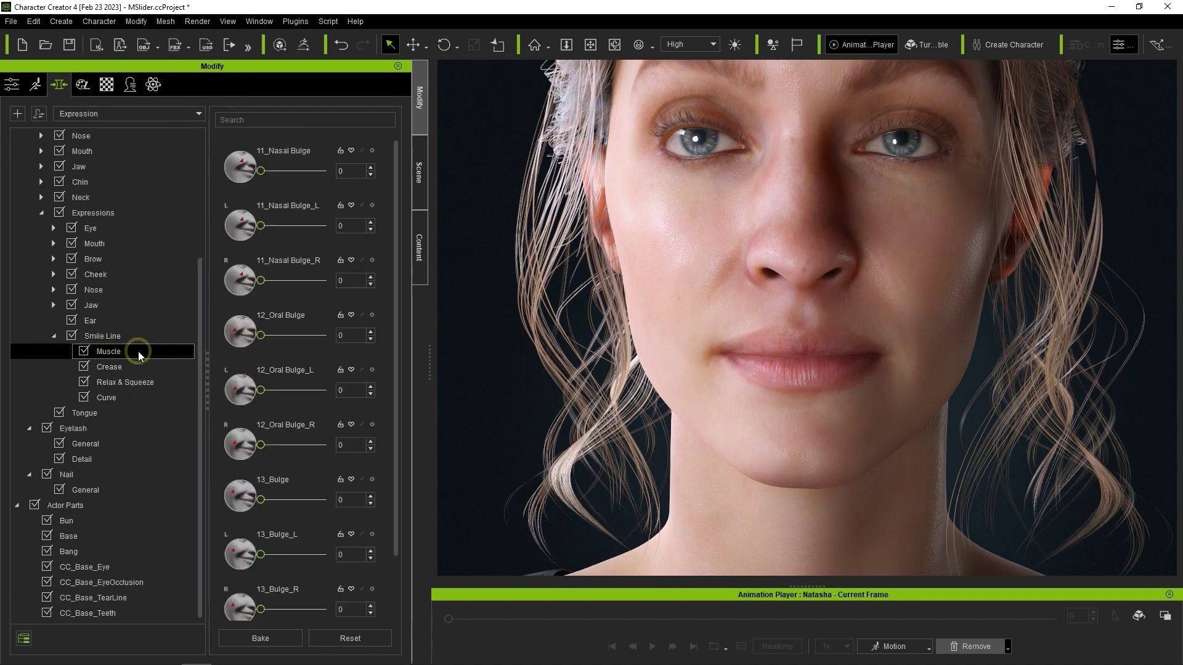
In the Relax & Squeeze group, set 17_Nasal Relax to 16 and 18_Oral Relax to 26.
click(120, 381)
drag(262, 172, 270, 172)
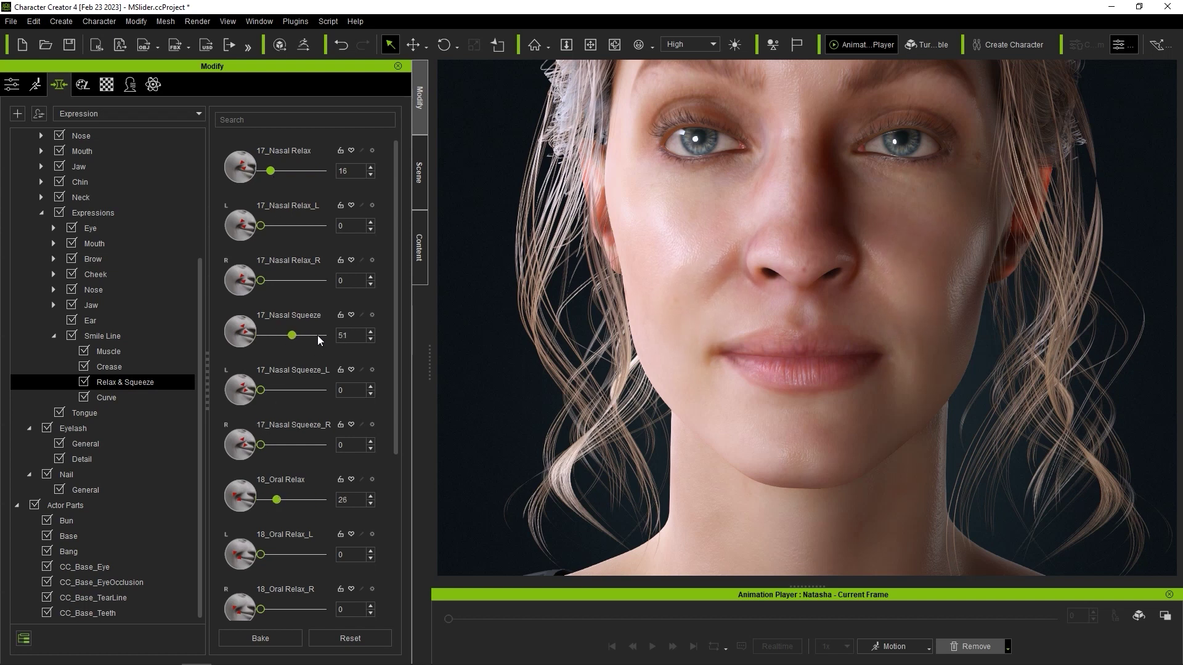
alt+right_drag(870, 329, 754, 325)
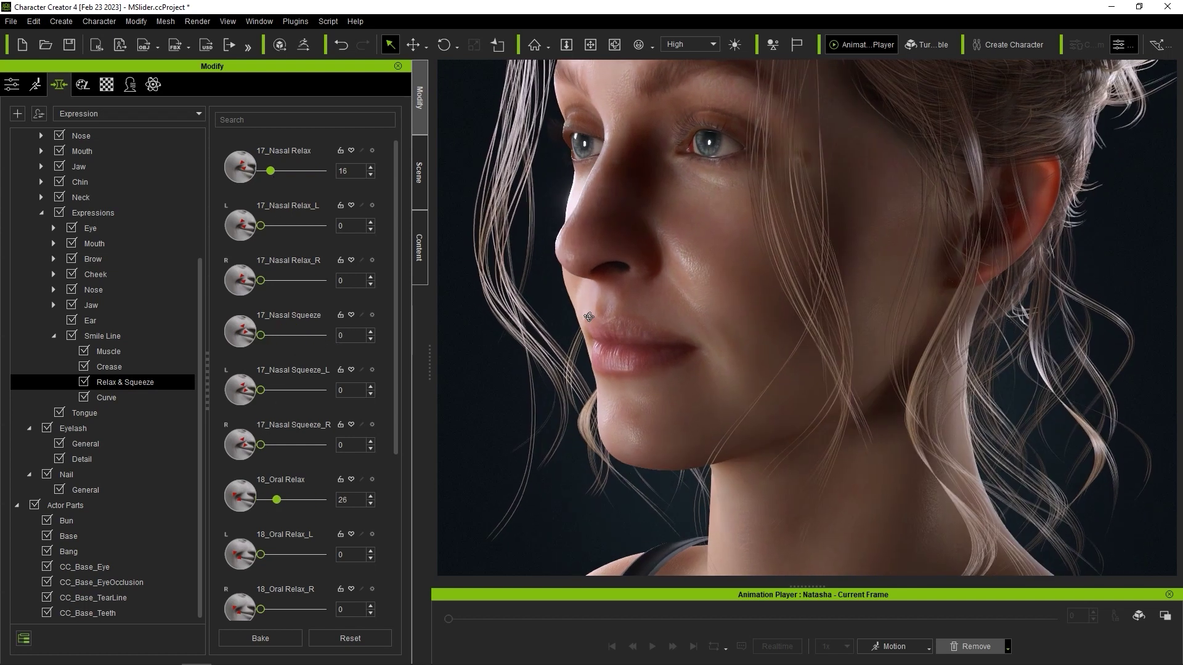
Test 15_Nasal Crease Hard at 21 on the neutral face and reset it to 0.
click(109, 367)
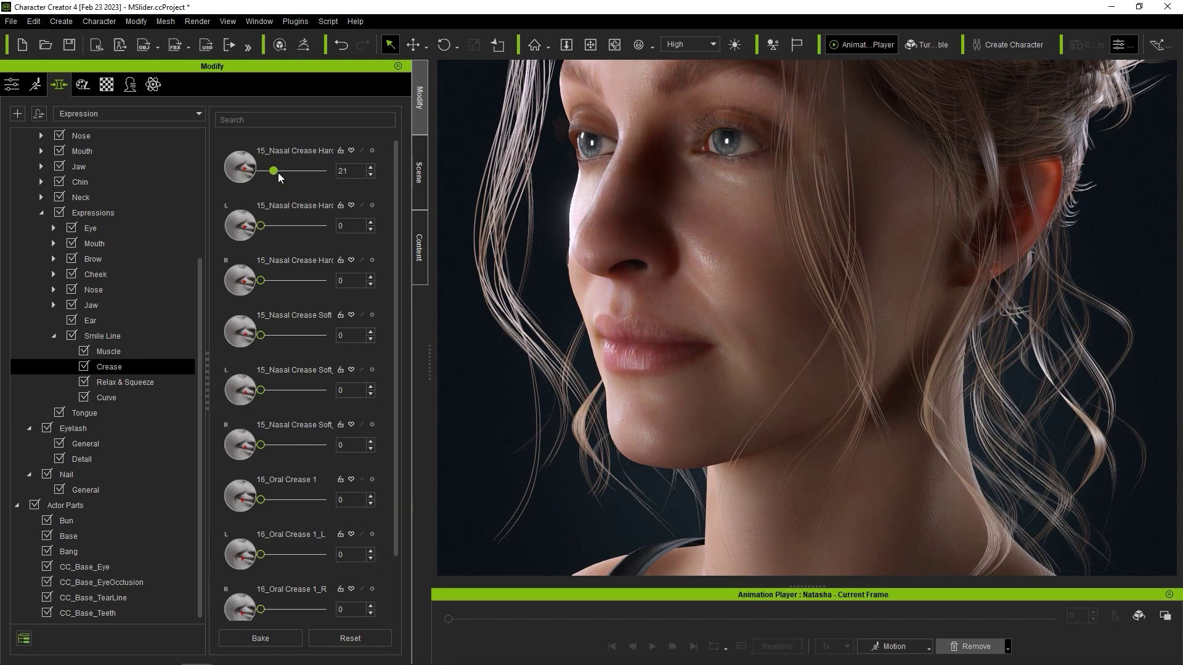
mouse_move(278, 172)
mouse_down()
mouse_move(285, 182)
mouse_move(258, 181)
mouse_up()
Open the Smile Line Muscle group and bake the current morph sliders.
click(143, 351)
alt+right_drag(622, 259, 688, 256)
click(240, 638)
scroll(101, 258, up, 4)
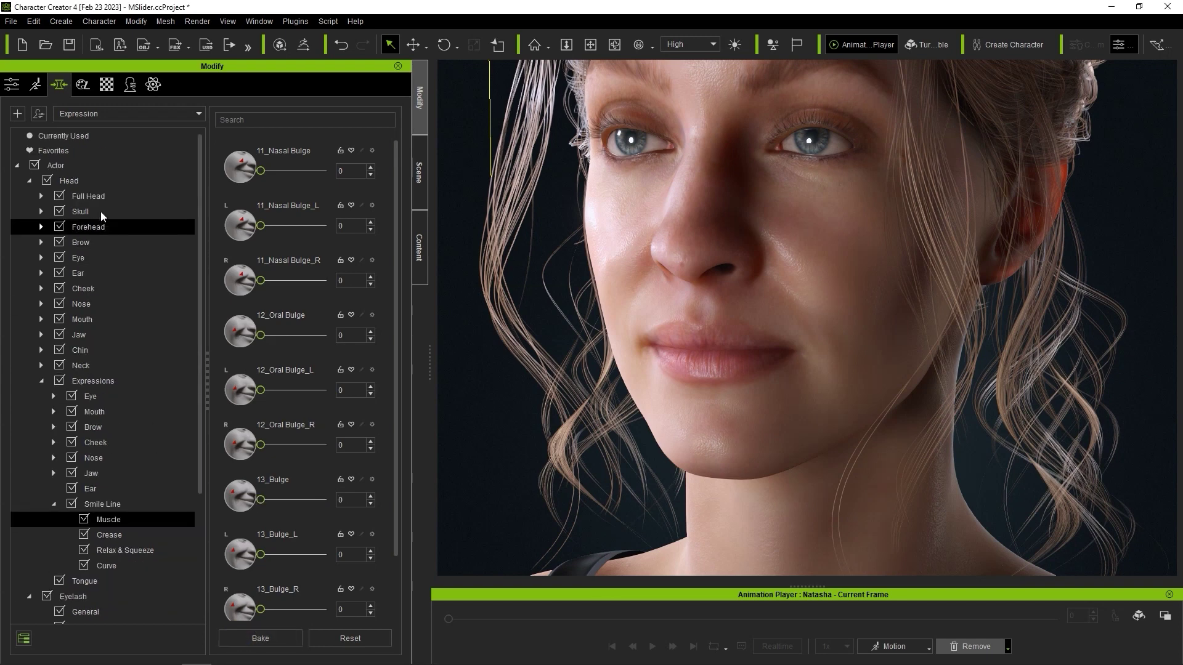